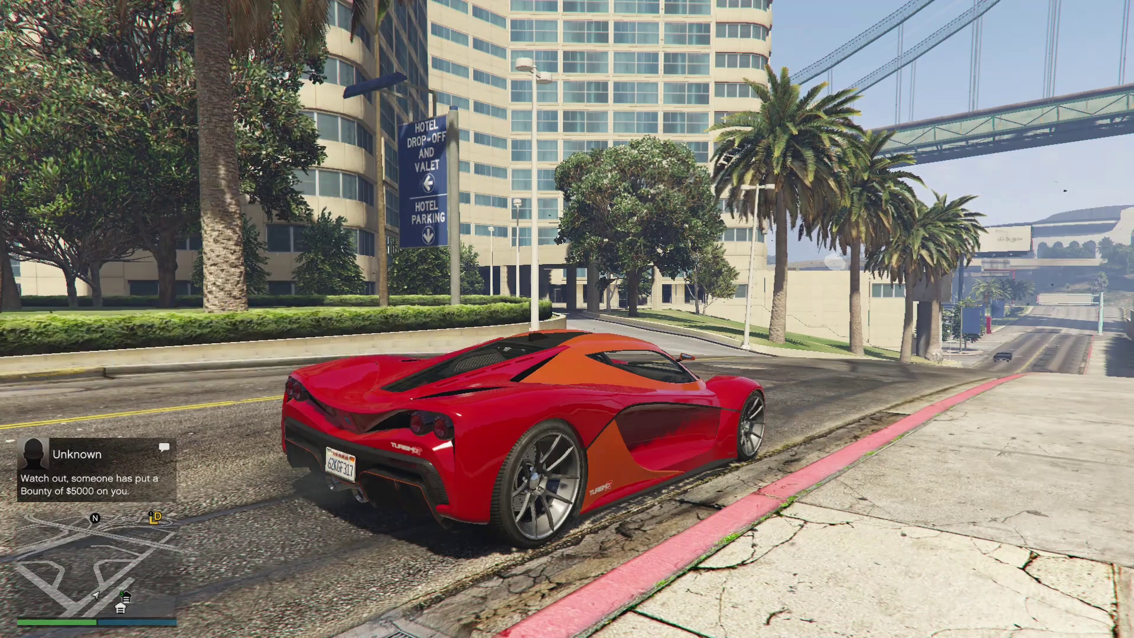
Step: Swing the camera behind the red car, drive toward the bridge, then pause the game
key("w")
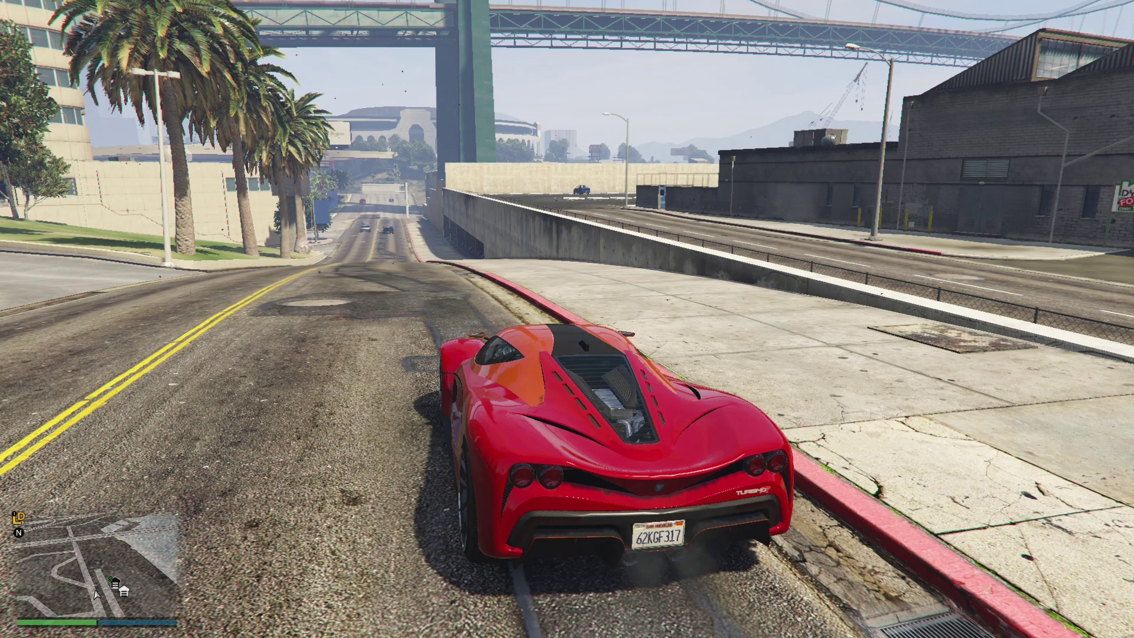
key("Escape")
Step: In Settings > Audio, change Radio Station from The Lab to Self Radio
key("e")
key("e")
key("e")
key("e")
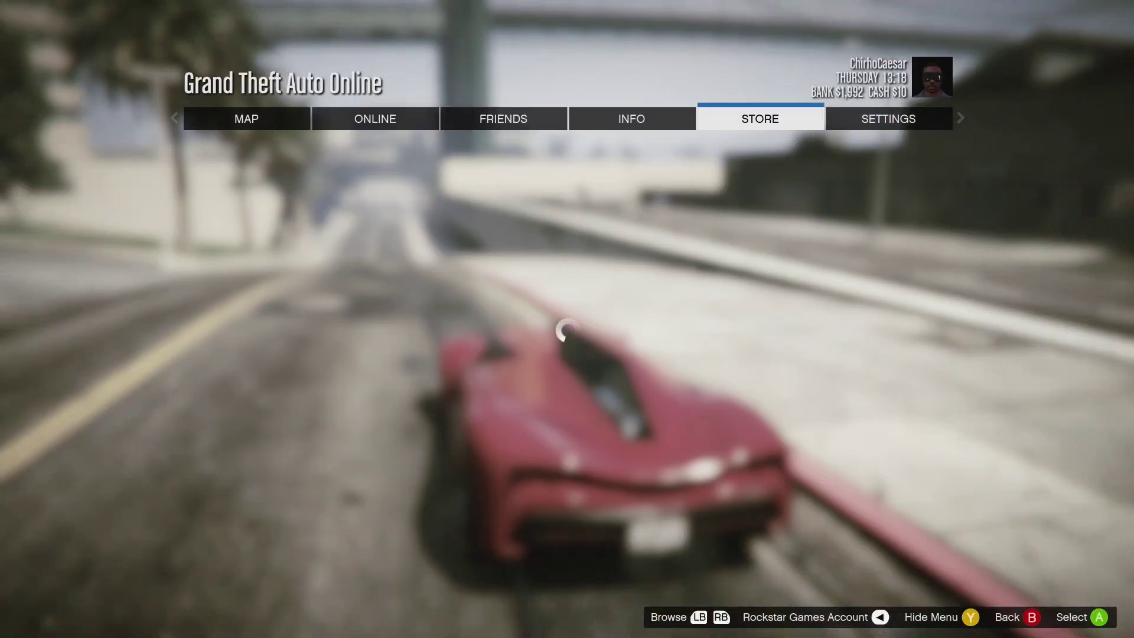
key("e")
key("Return")
key("Down")
key("Down")
key("Down")
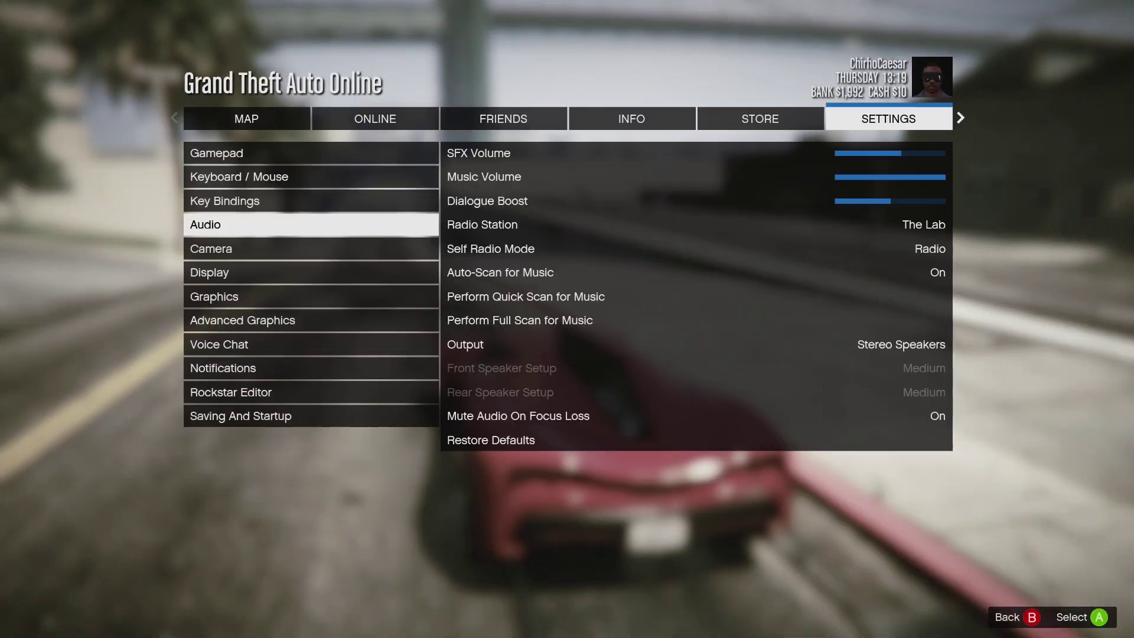
key("Return")
key("Down")
key("Down")
key("Down")
key("Down")
key("Down")
key("Down")
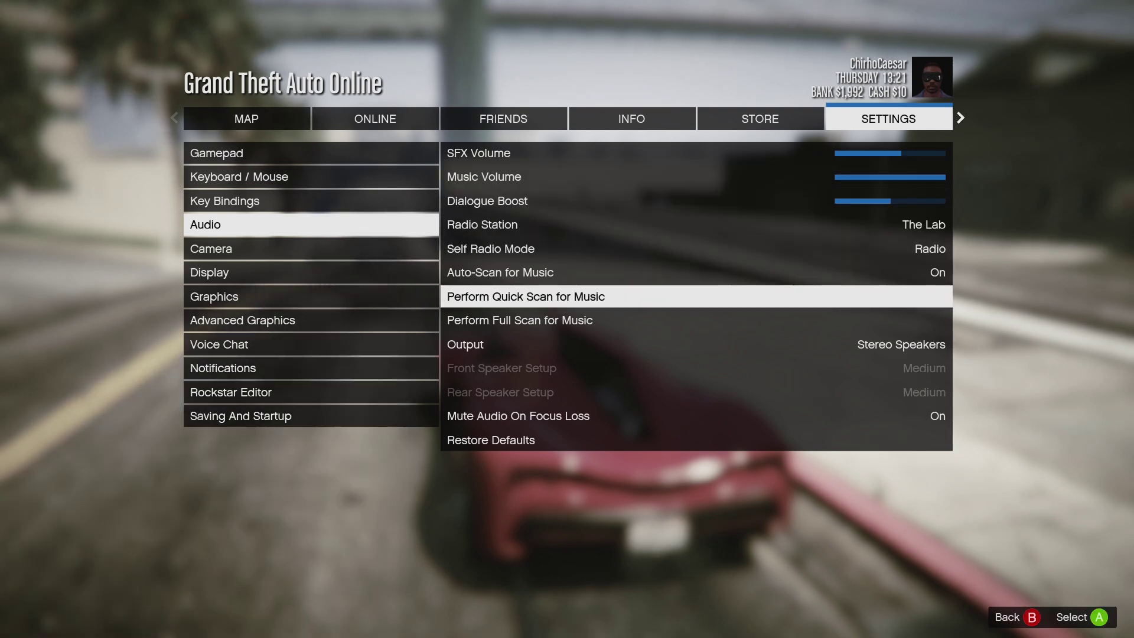
key("Up")
key("Up")
key("Up")
key("Right")
key("Right")
key("Right")
key("Right")
key("Right")
key("Right")
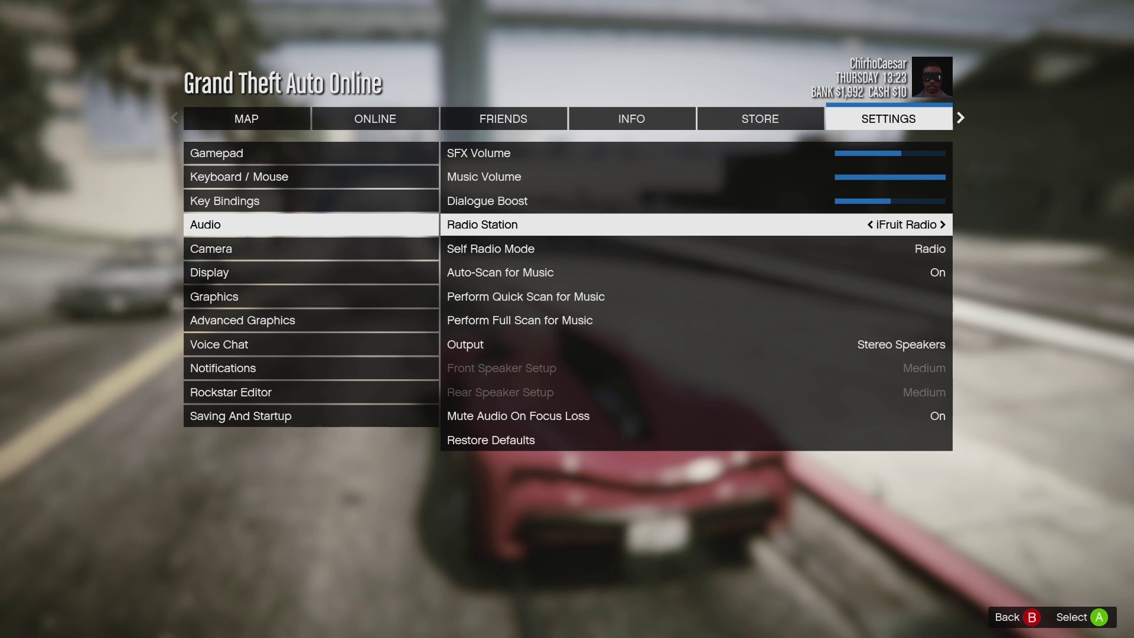
key("Right")
key("Right")
key("Down")
key("Down")
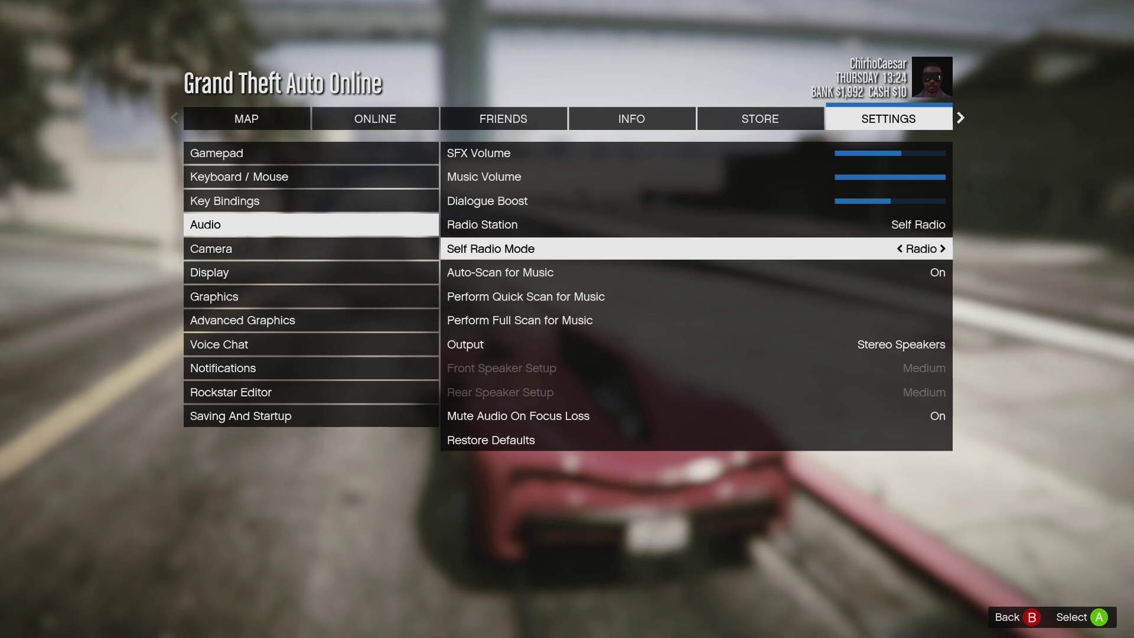
key("Down")
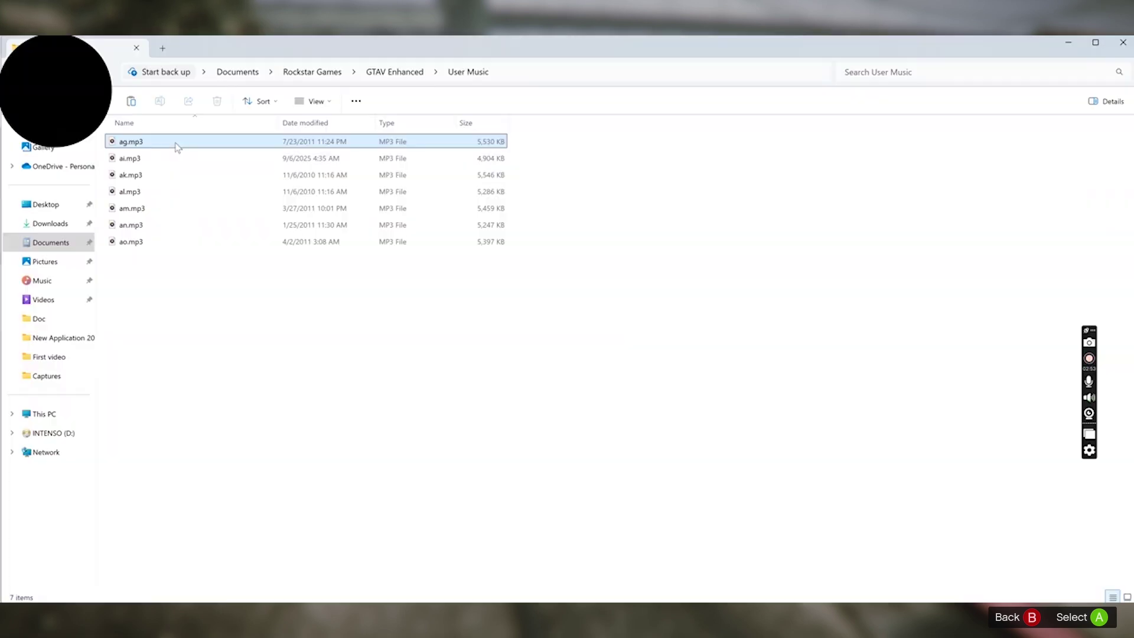
Step: Inspect ag.mp3's Properties Details tab, where title and artist read 'ag', then close it
right_click(176, 146)
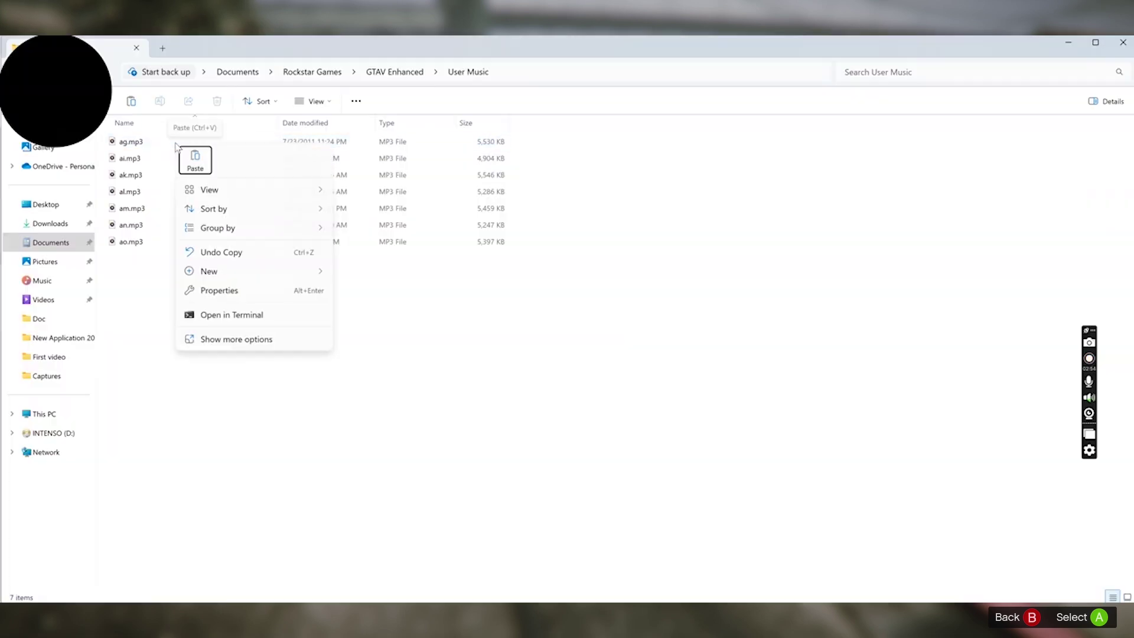
left_click(142, 145)
right_click(142, 145)
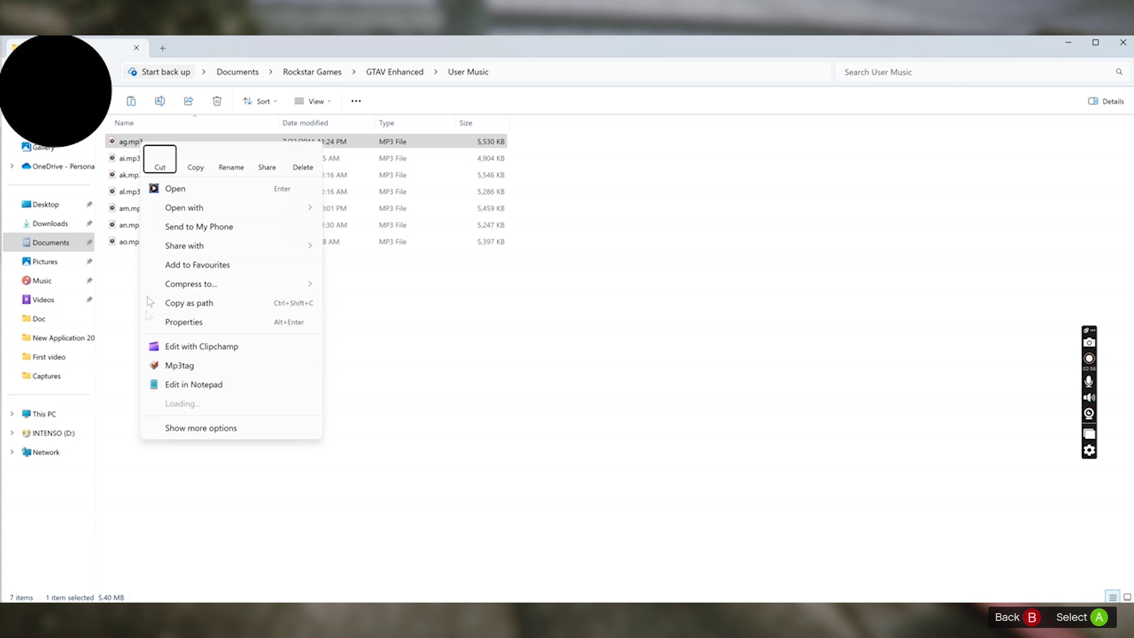
left_click(185, 323)
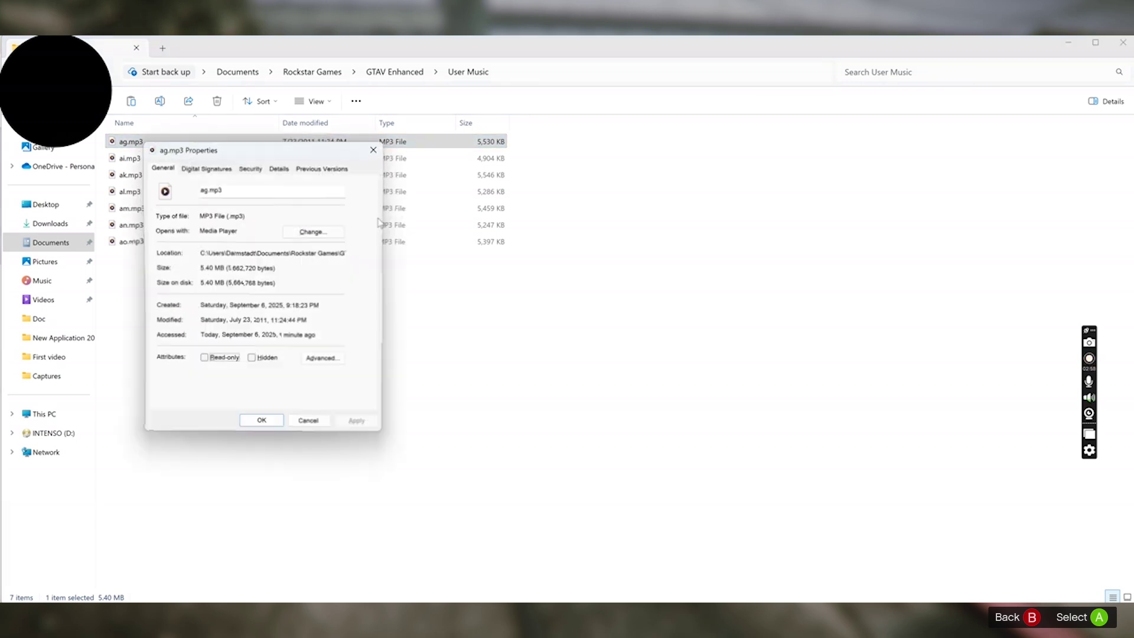
left_click(278, 170)
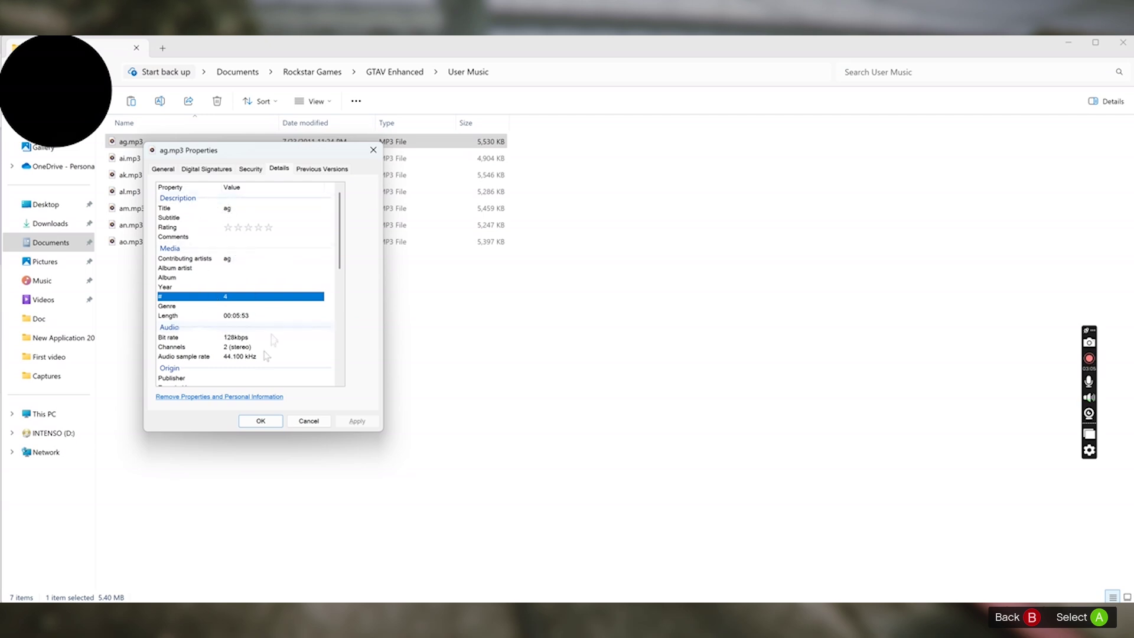
left_click(261, 422)
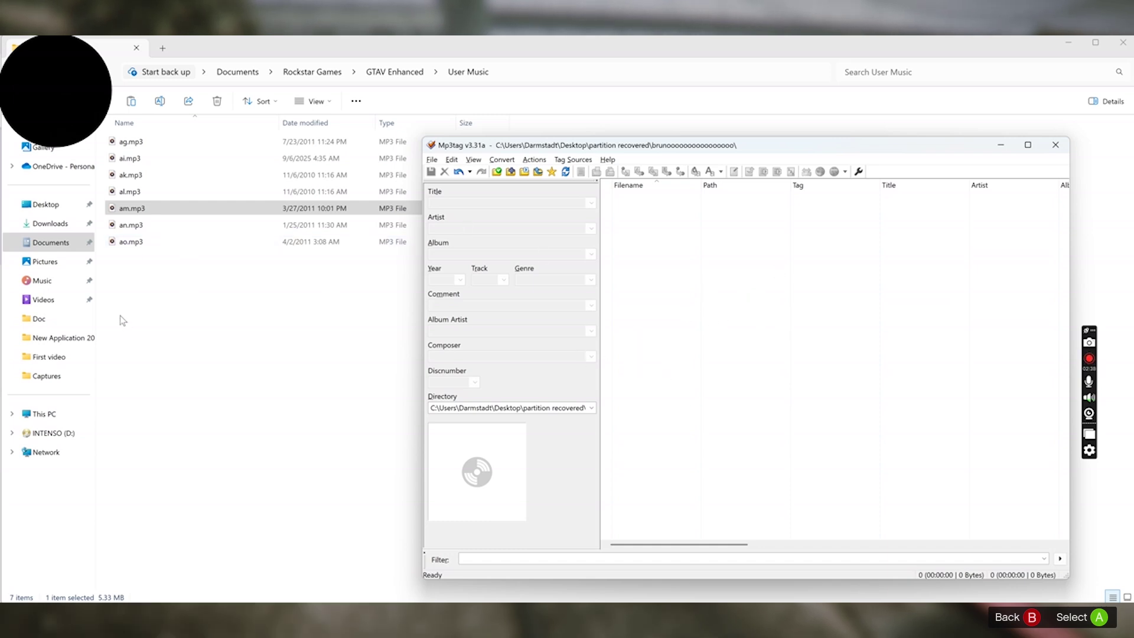
Step: Select all seven MP3 files and drag them onto Mp3tag's file list
left_click_drag(165, 282, 854, 601)
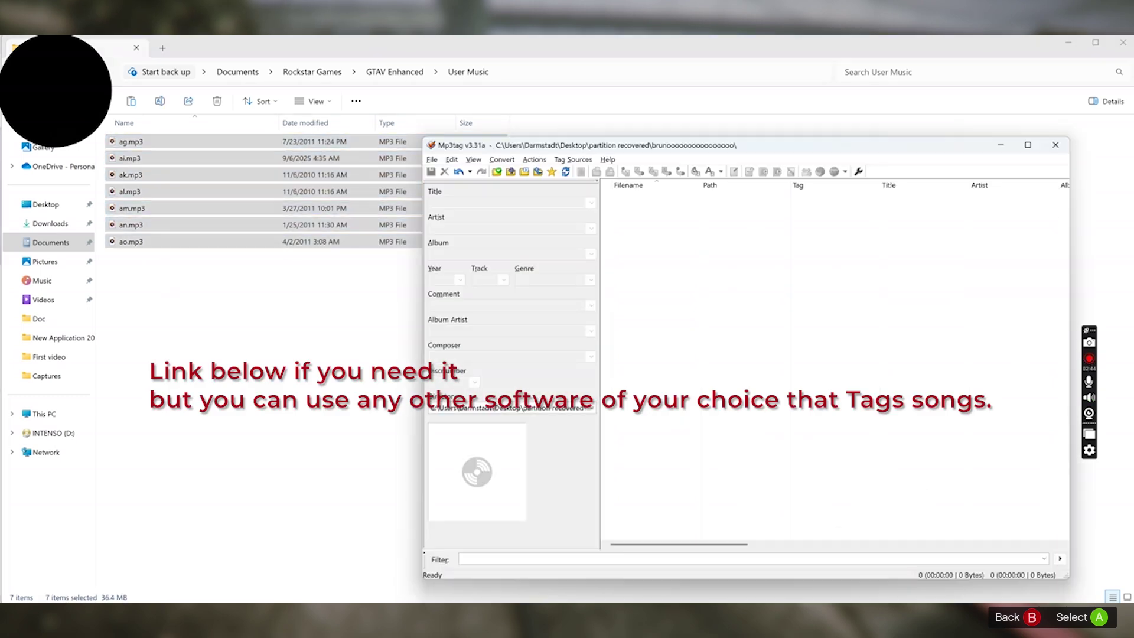
left_click_drag(770, 493, 629, 332)
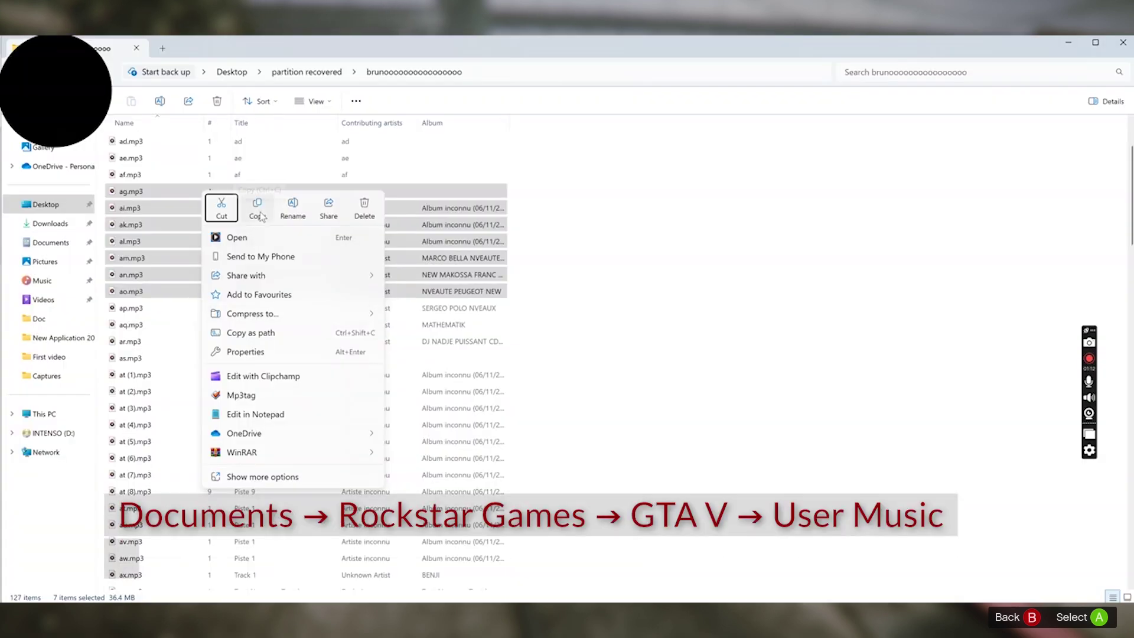
Step: Copy the seven MP3s into Documents > Rockstar Games > GTAV Enhanced > User Music
left_click(260, 214)
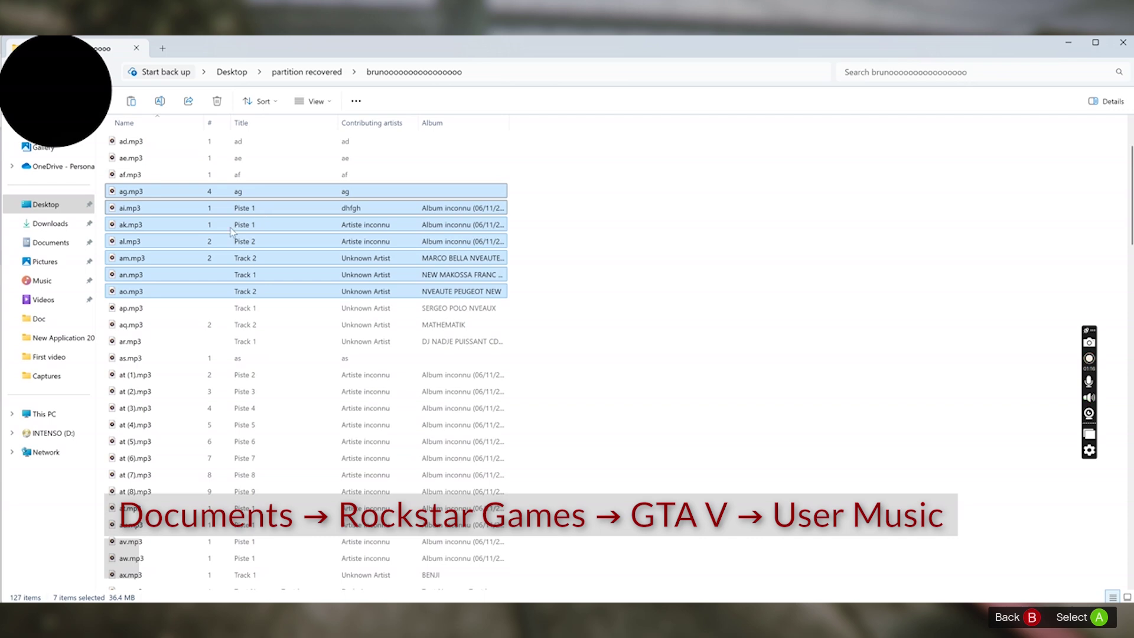
left_click(49, 243)
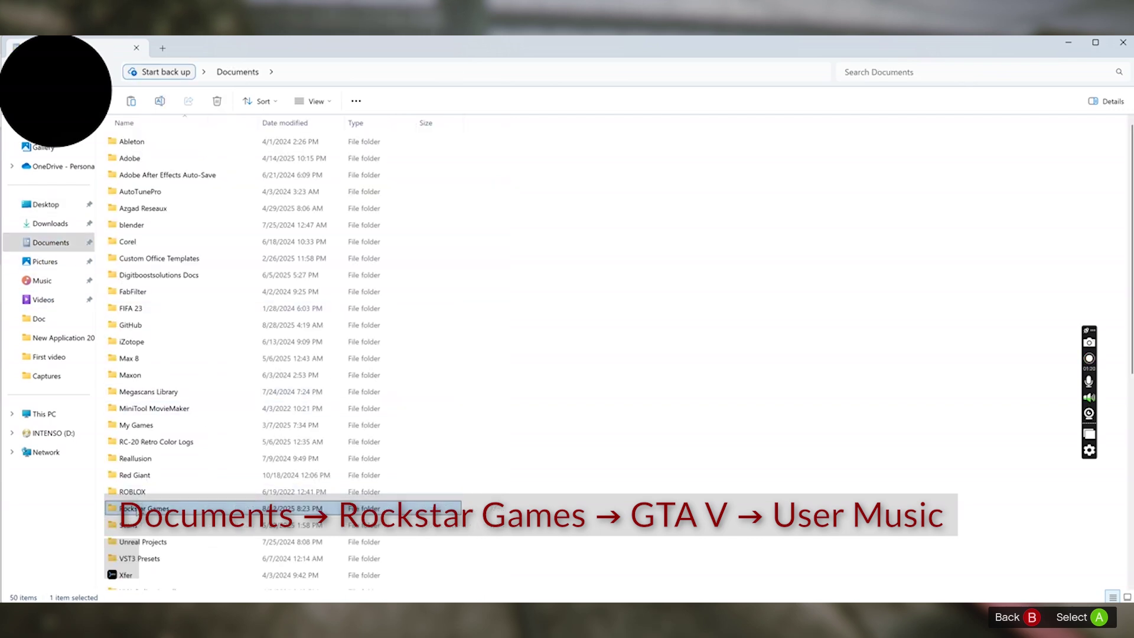
double_click(145, 508)
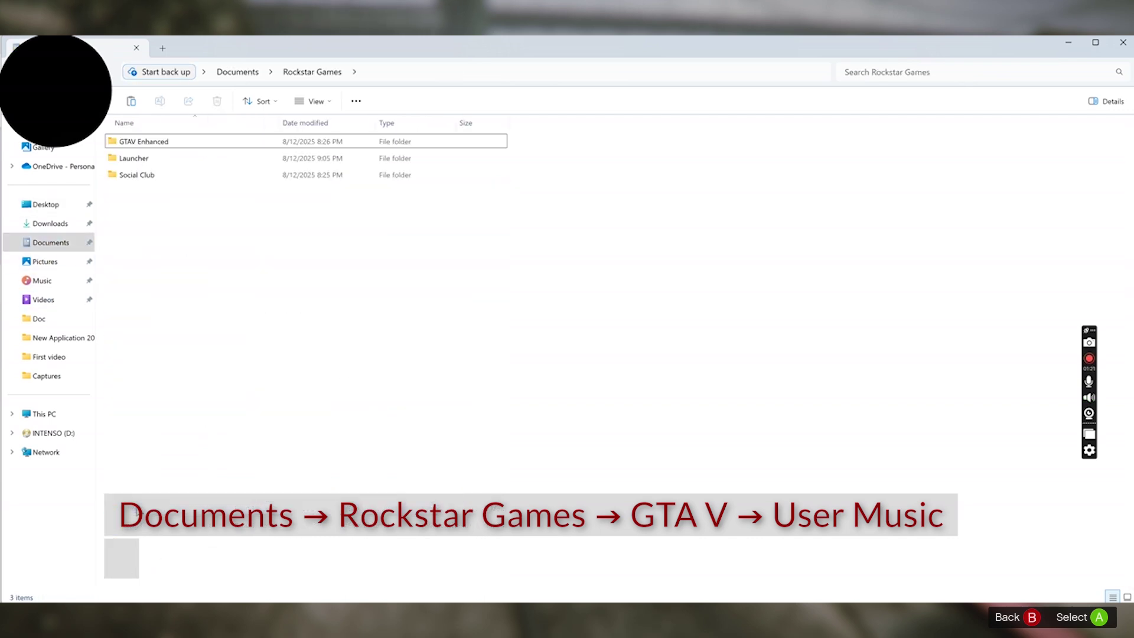
double_click(150, 144)
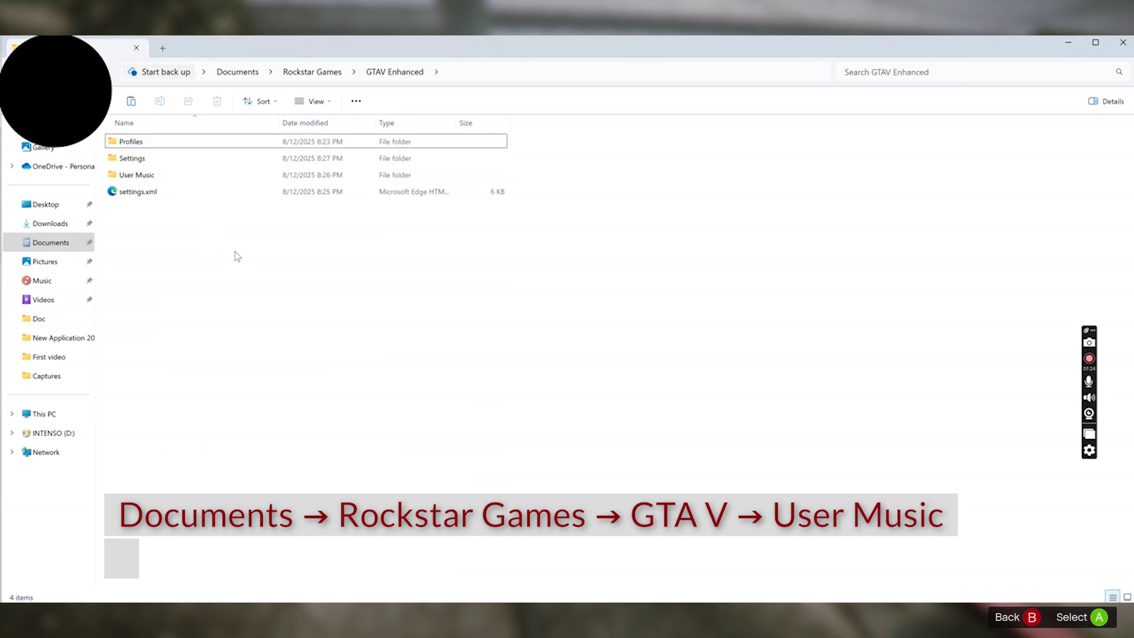
double_click(149, 175)
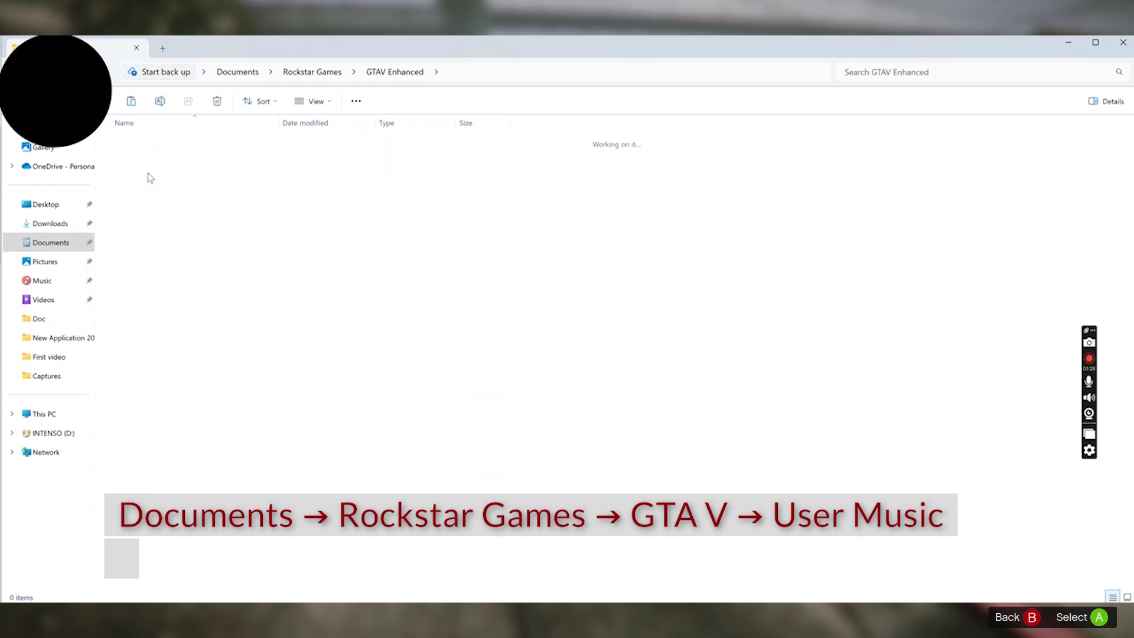
right_click(274, 188)
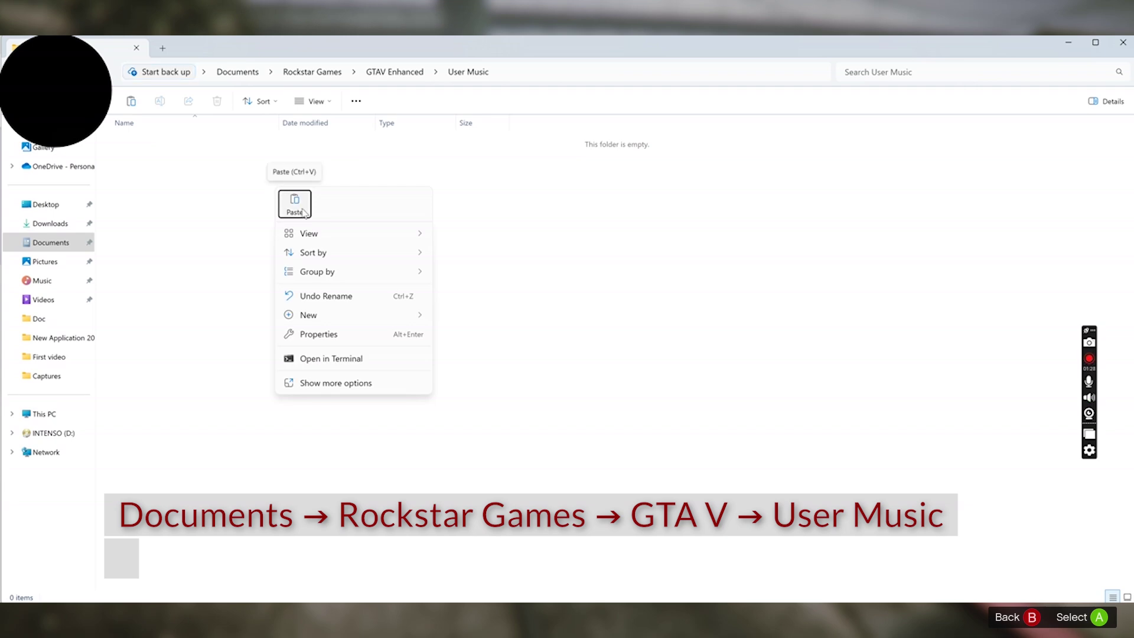
mouse_move(310, 230)
left_click(294, 204)
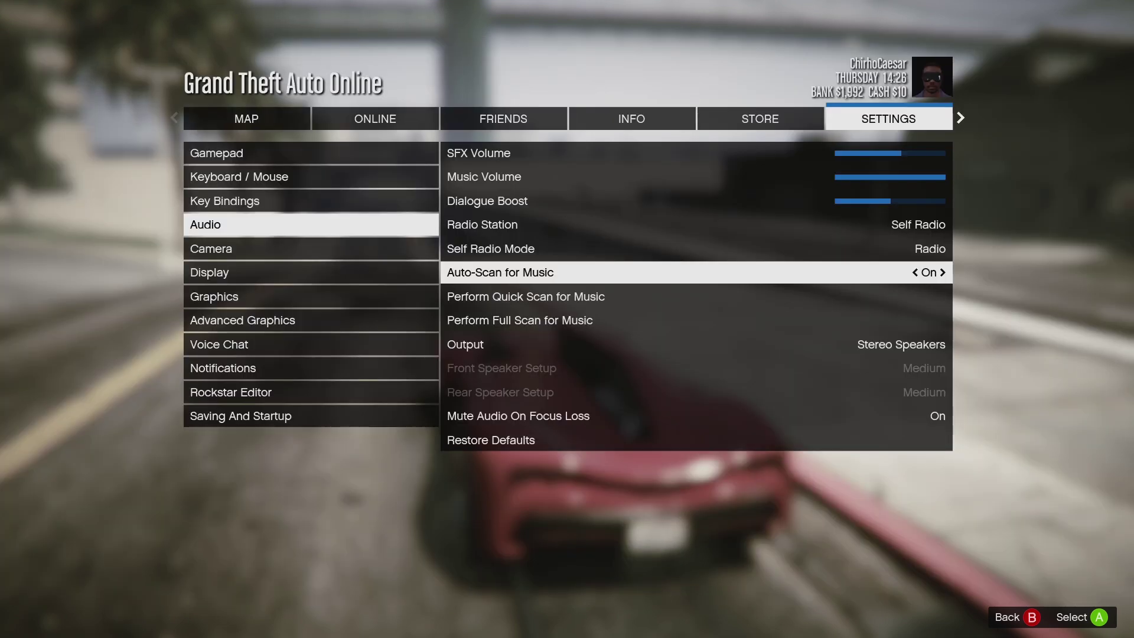
Step: Review the Audio settings, confirming Radio Station on Self Radio and Auto-Scan for Music on
key("Up")
key("Up")
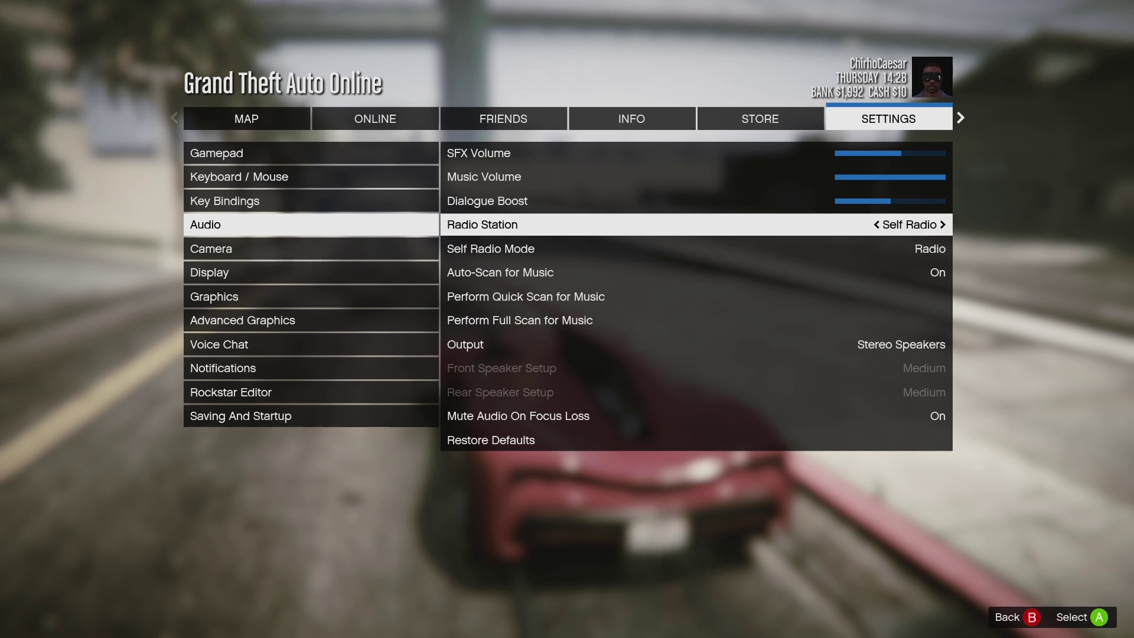
key("Down")
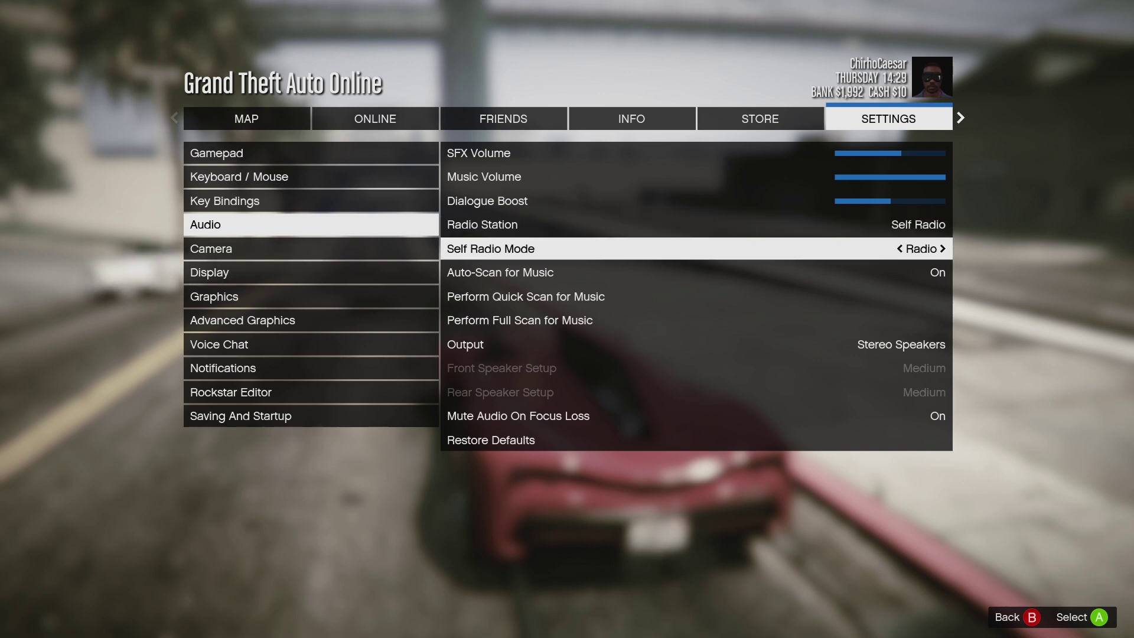
key("Down")
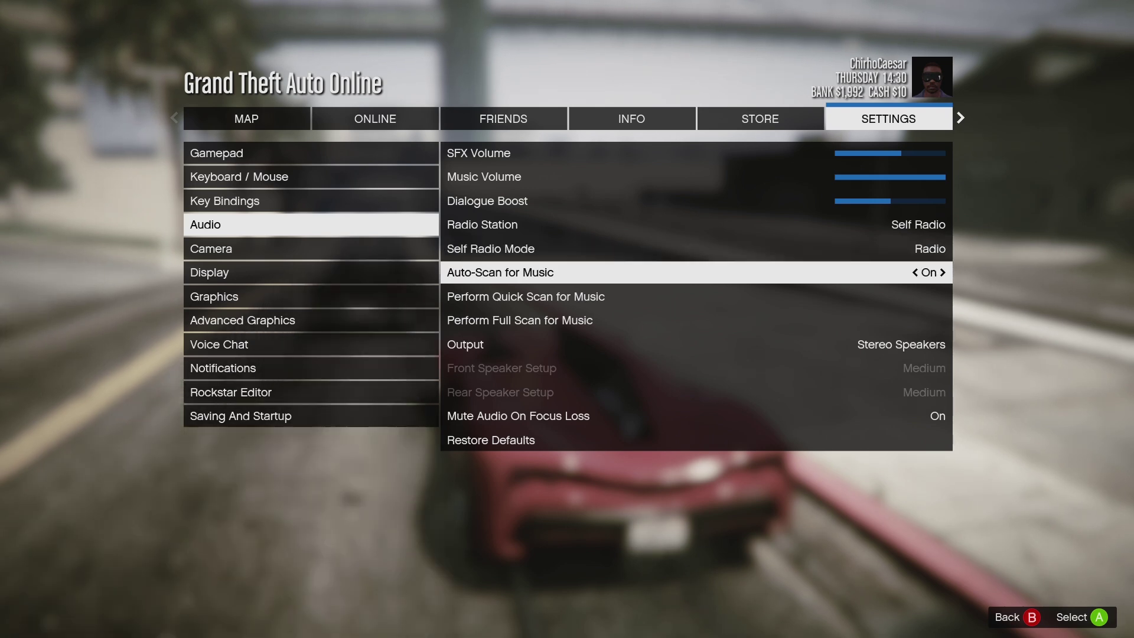
key("Down")
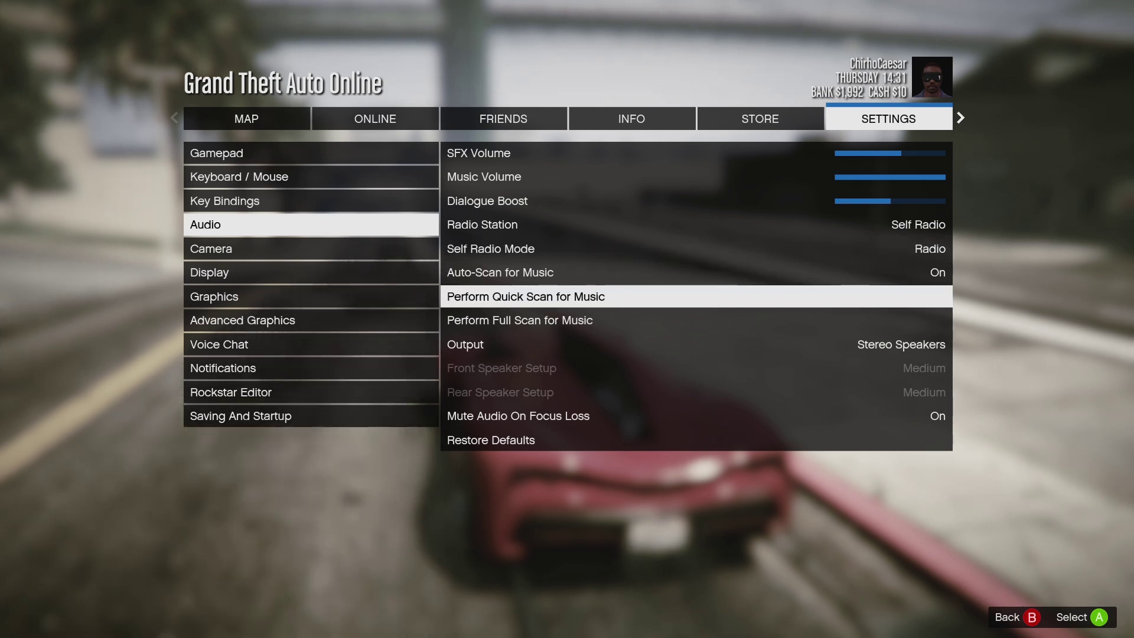
key("Down")
key("Up")
key("Up")
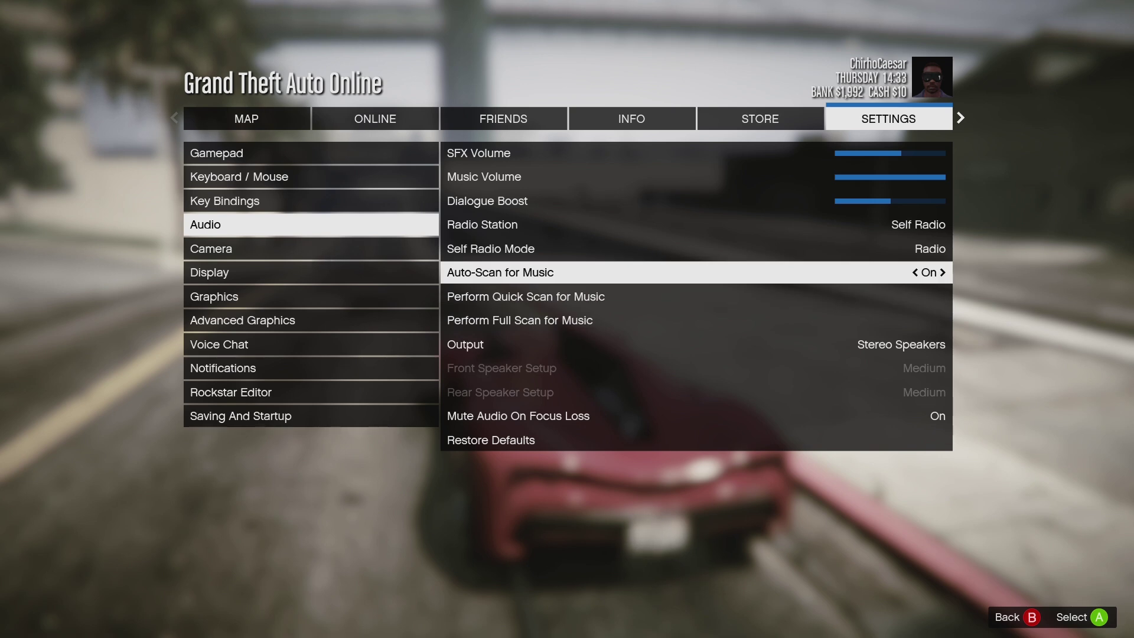
key("Up")
key("Up")
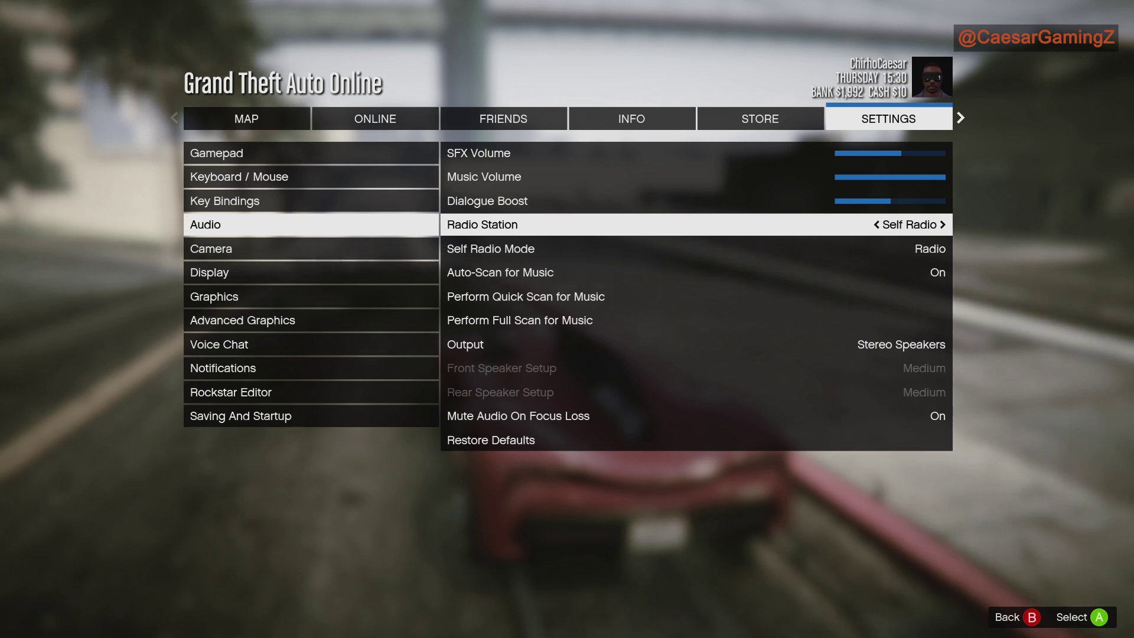
Step: Back out of the Radio Station setting and Settings menu to resume play
key("Escape")
key("Escape")
key("Escape")
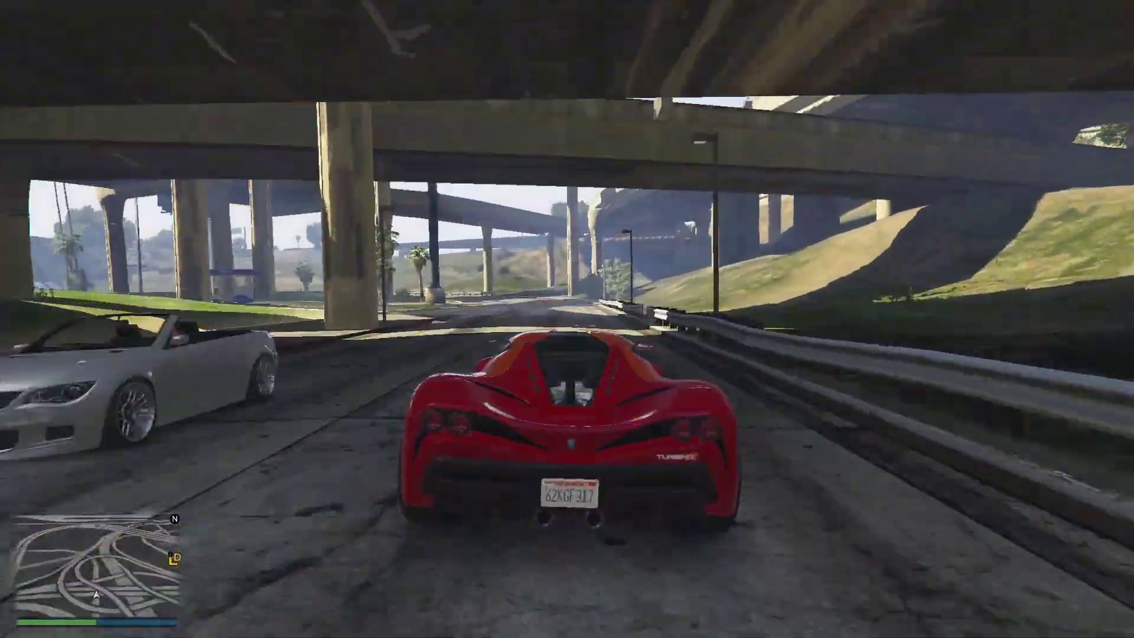
Step: Drive the Turismo R beneath the freeway overpasses toward Davis Ave, then switch to the cinematic camera
key("w")
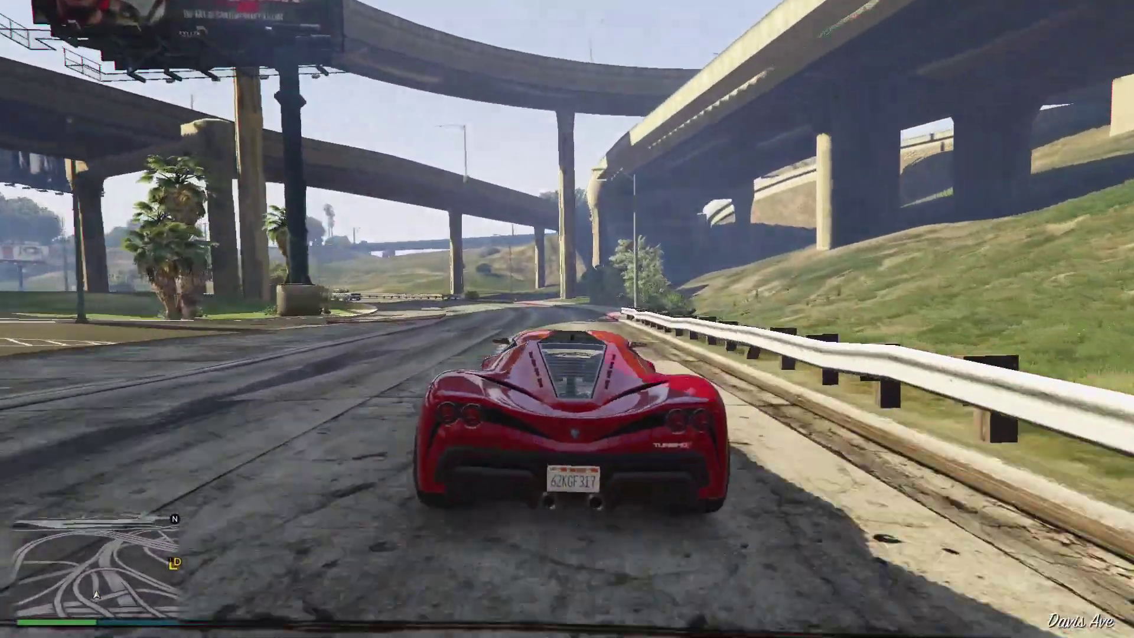
key("w")
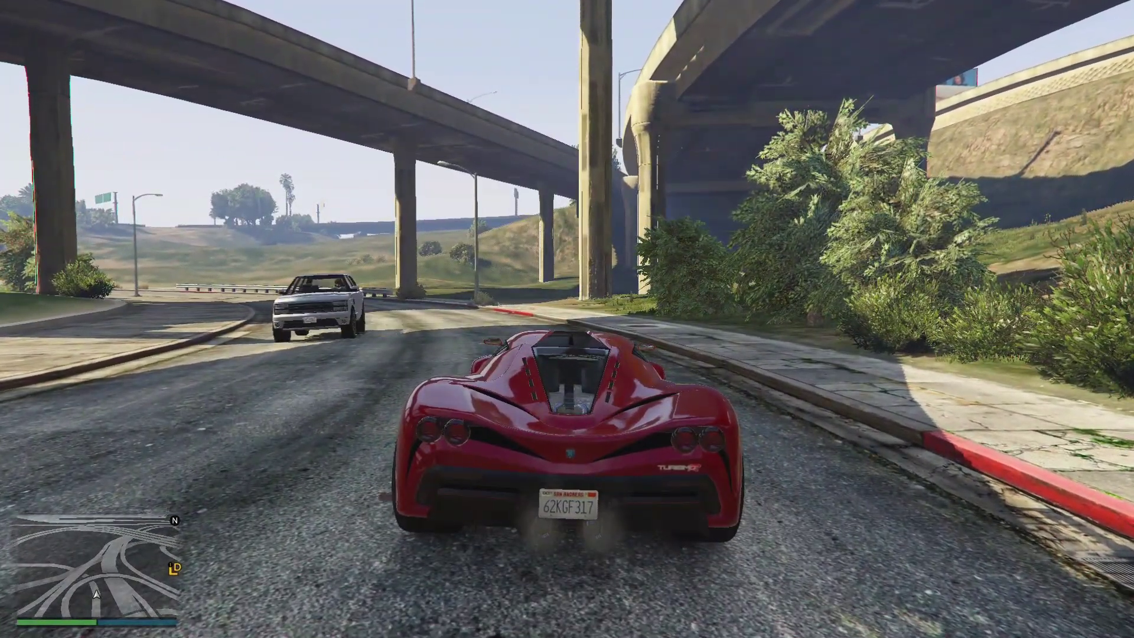
key("r")
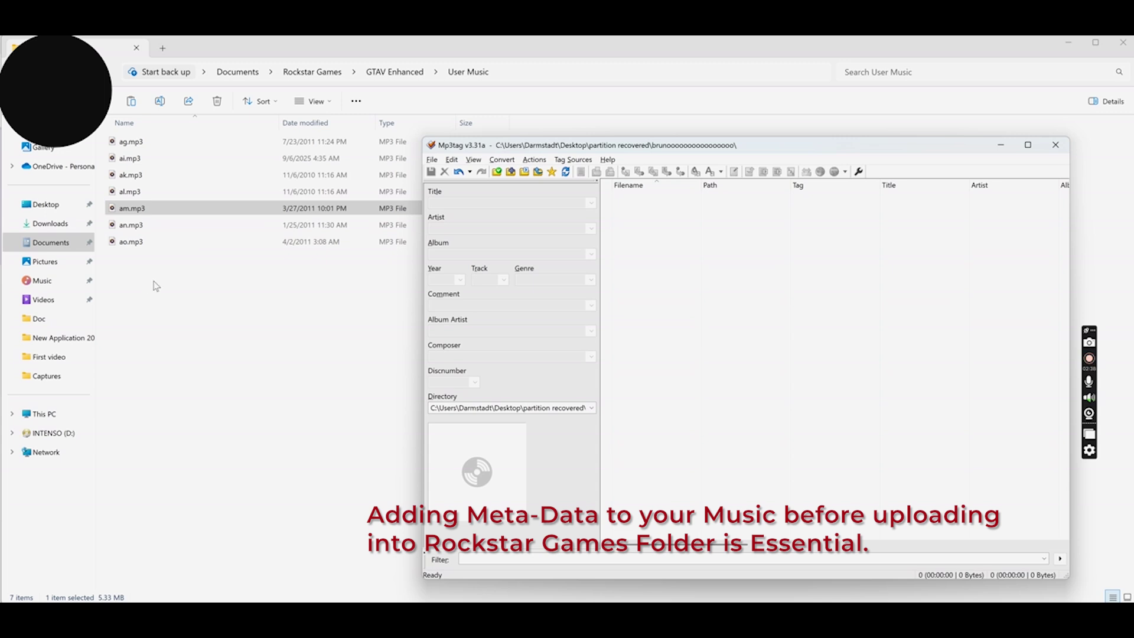
Step: Select the seven MP3s in User Music and bring the Explorer window forward
left_click_drag(166, 287, 708, 341)
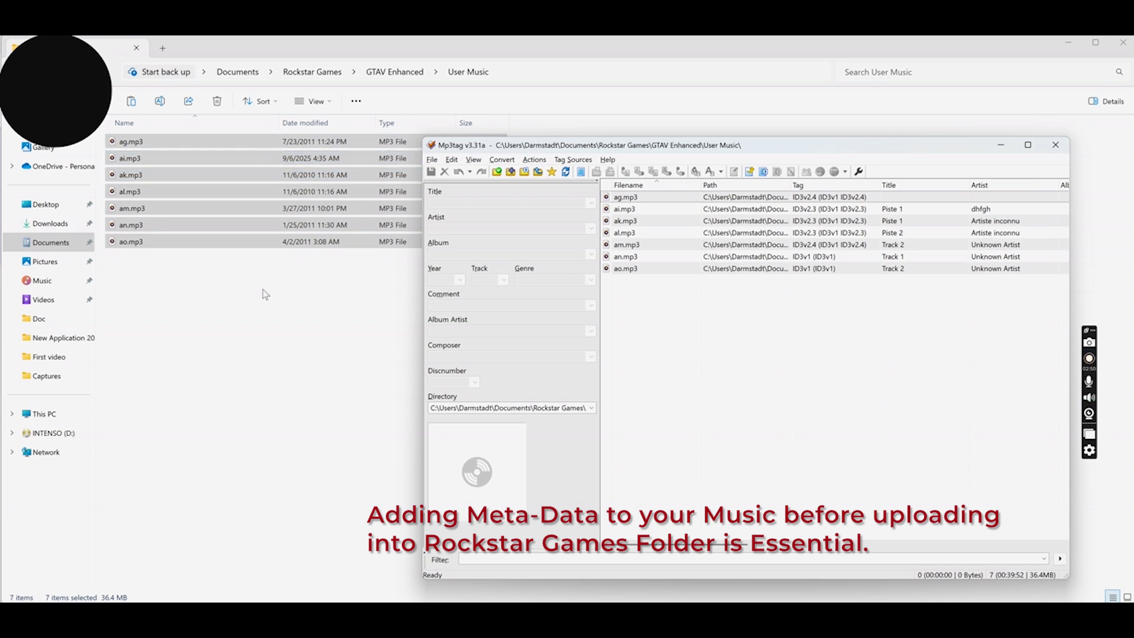
left_click(267, 299)
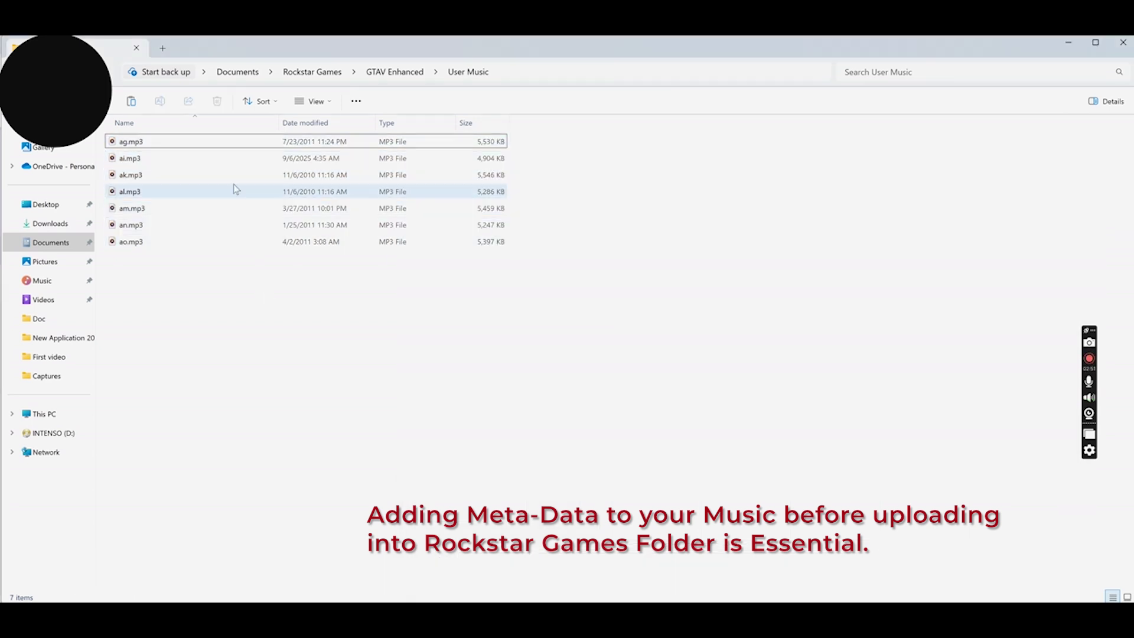
right_click(178, 147)
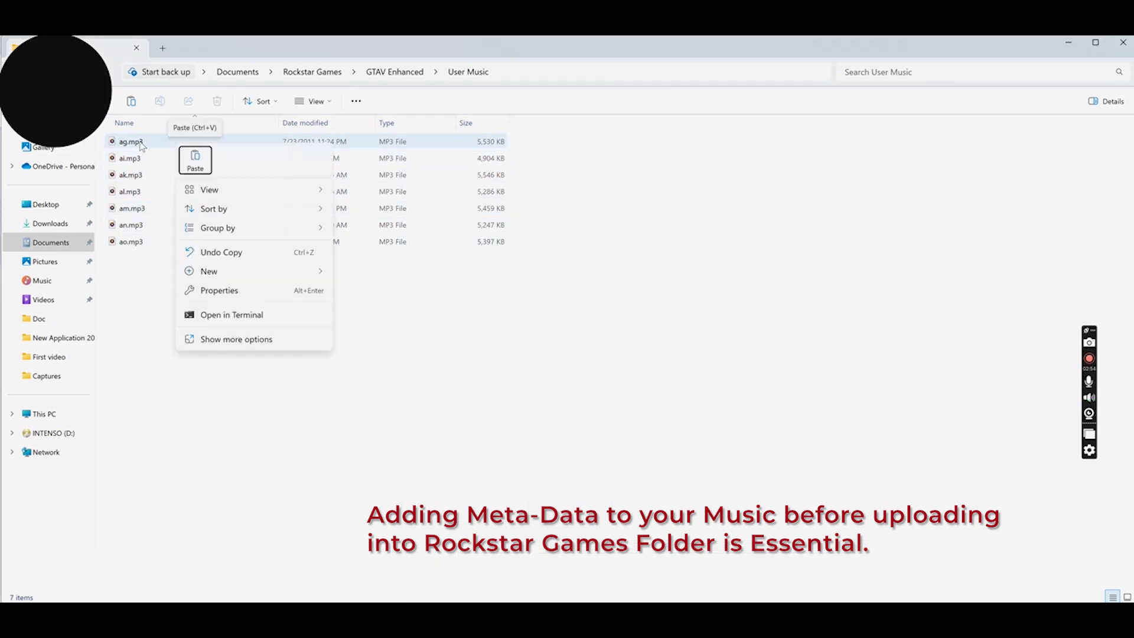
left_click(142, 145)
right_click(142, 146)
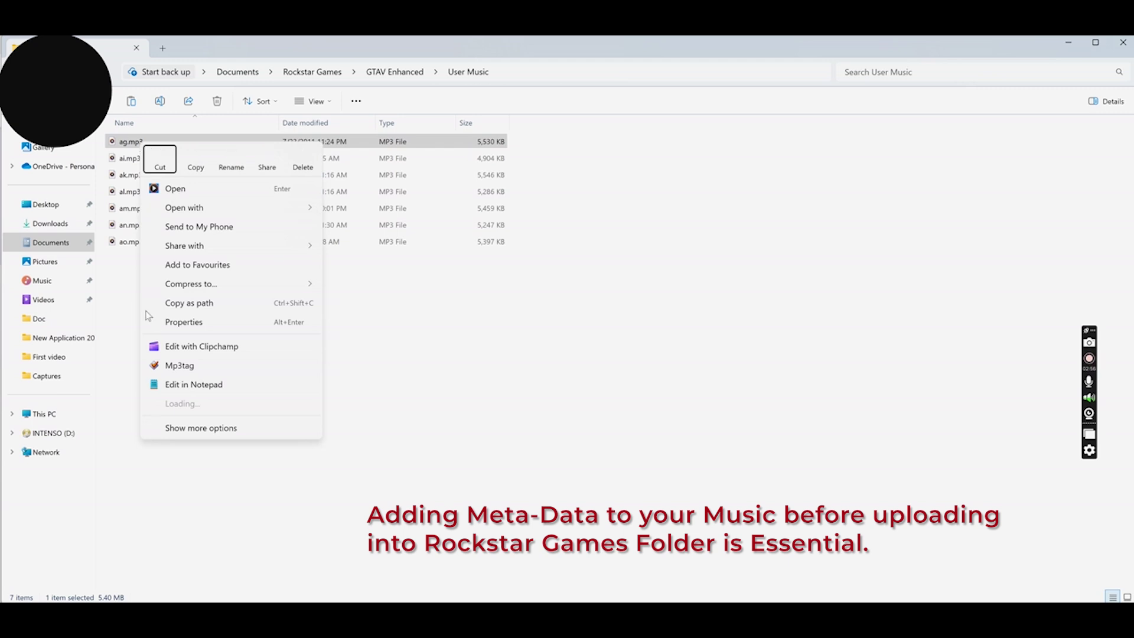
left_click(184, 324)
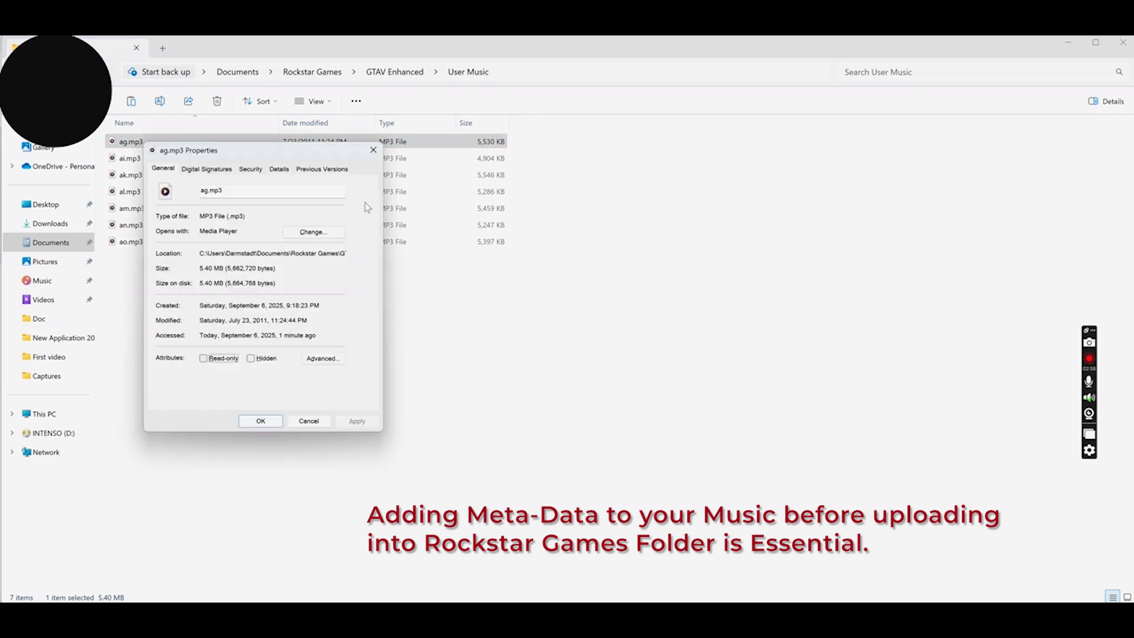
left_click(278, 170)
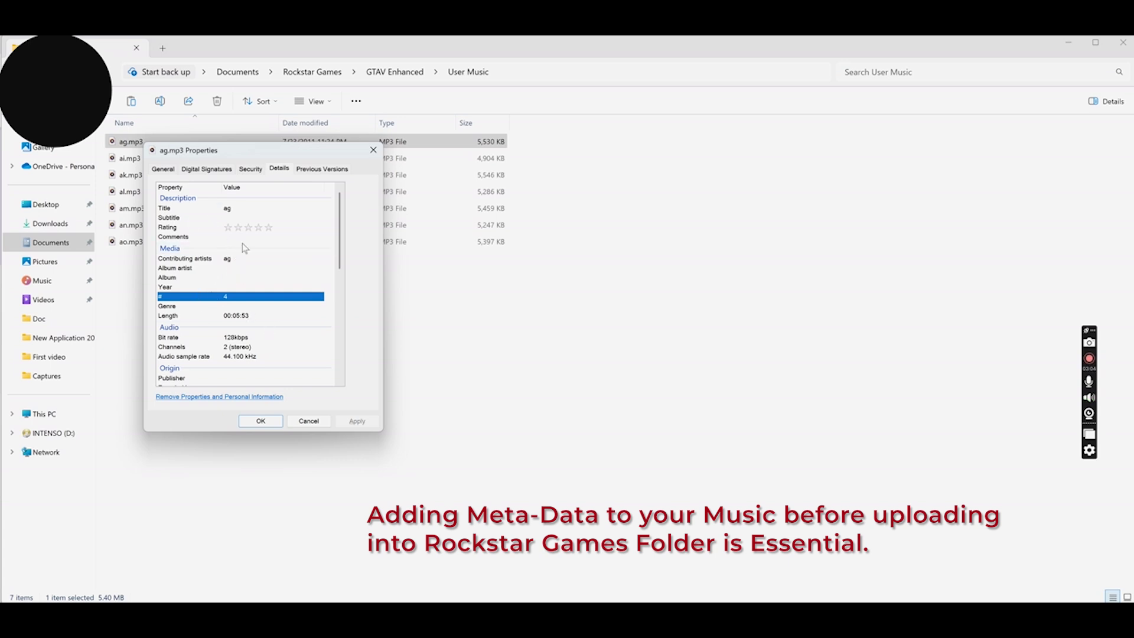
left_click(261, 421)
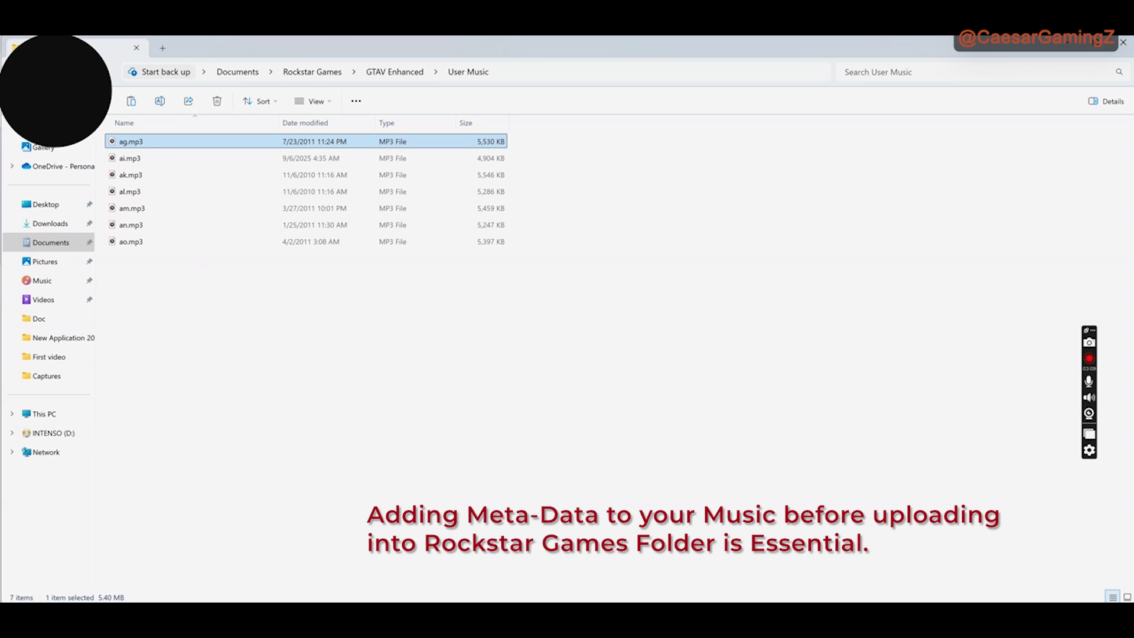
Step: In Mp3tag, select ag.mp3 and enter title 'Test song' and artist 'Test Artist'
left_click(825, 601)
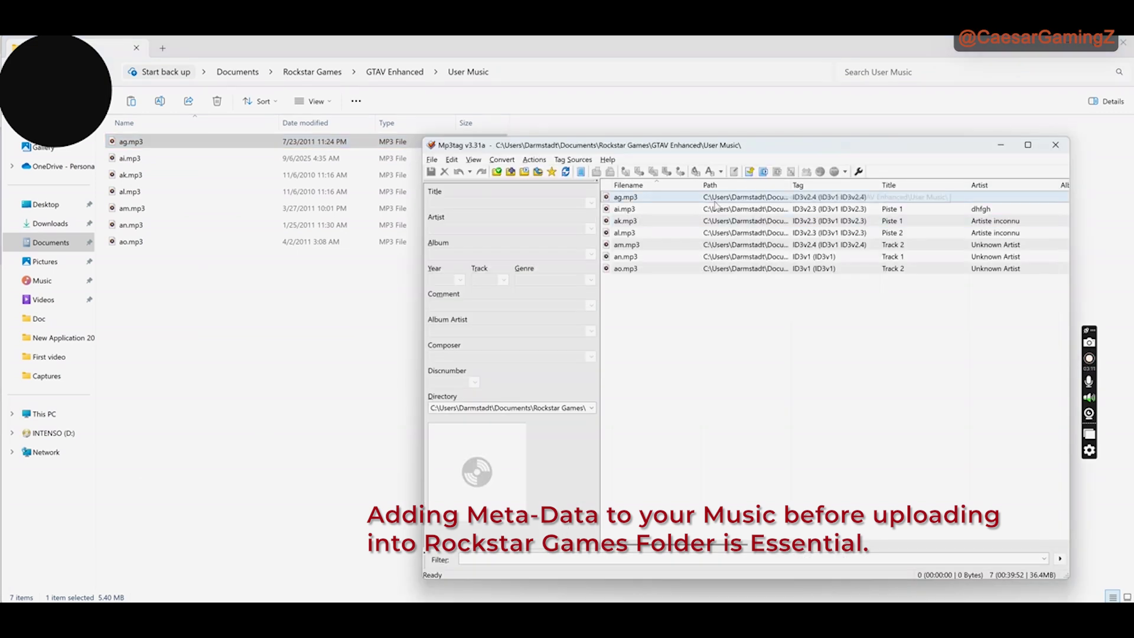
left_click(646, 199)
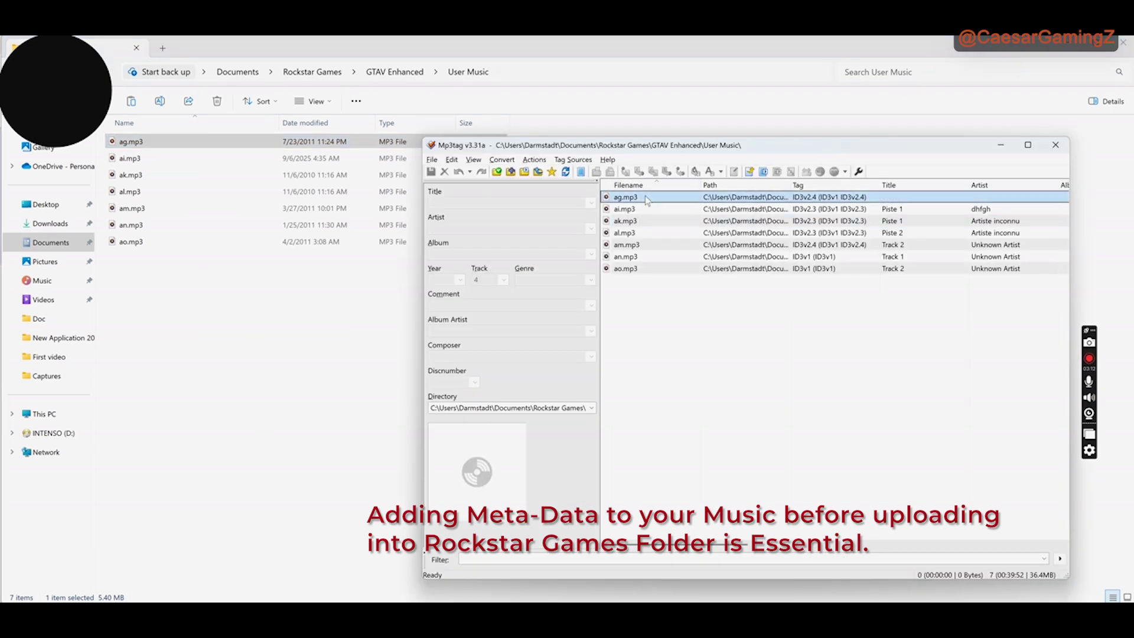
left_click(501, 202)
type("Tr")
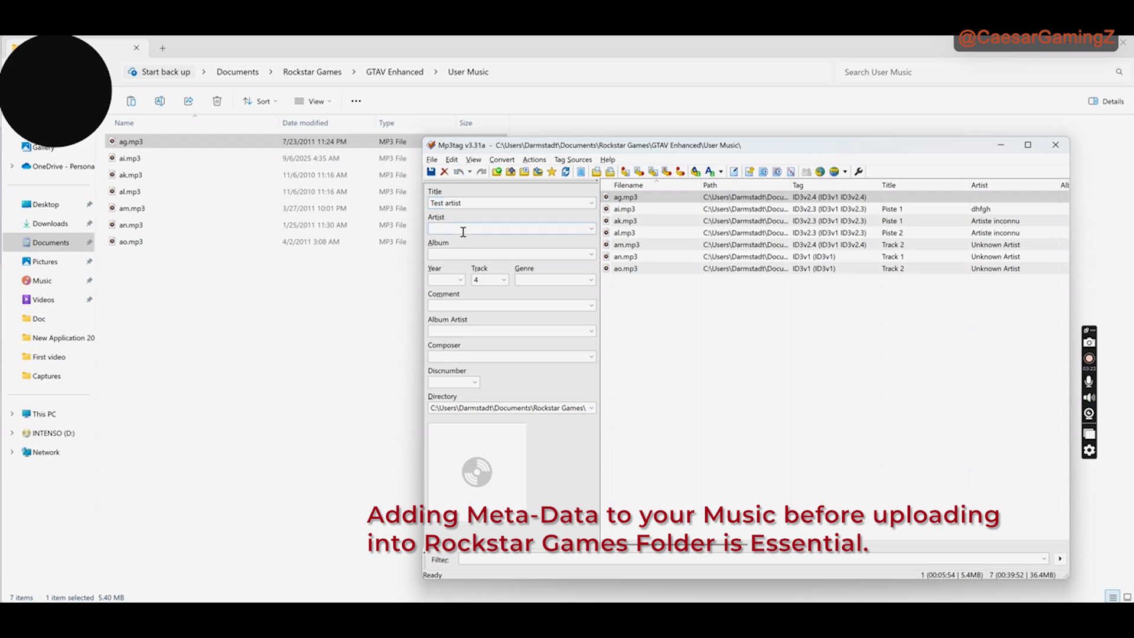
type("te")
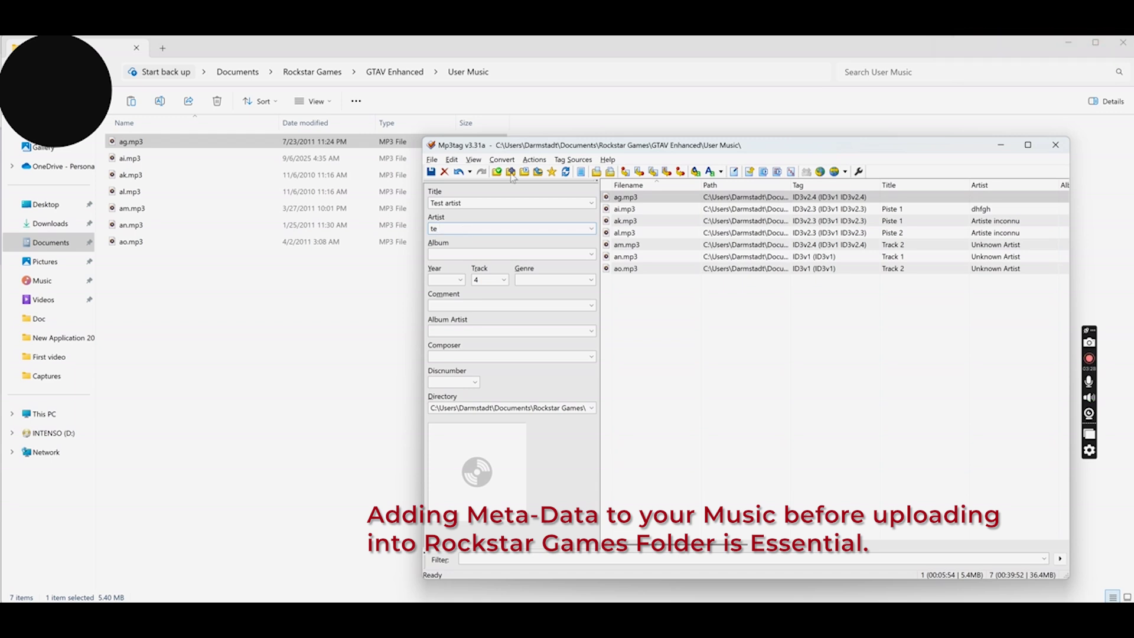
double_click(466, 202)
left_click(449, 203)
left_click_drag(463, 203, 447, 203)
type("so")
type("T")
Step: Enter album 'Test Album' and save the tags to ag.mp3
left_click(442, 252)
type("Te")
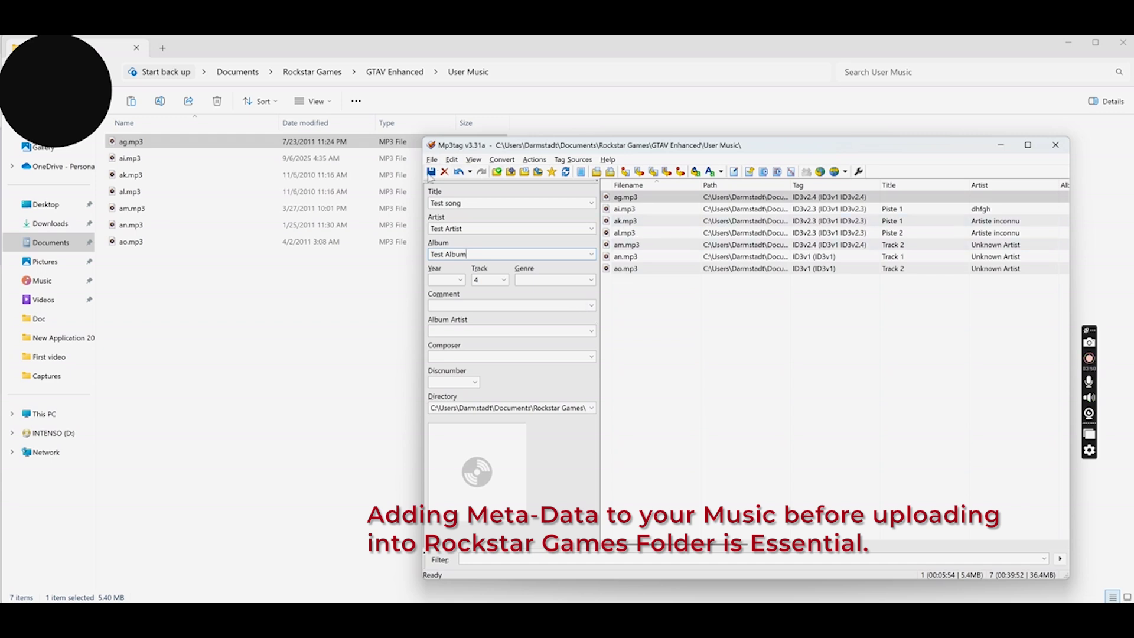
left_click(430, 172)
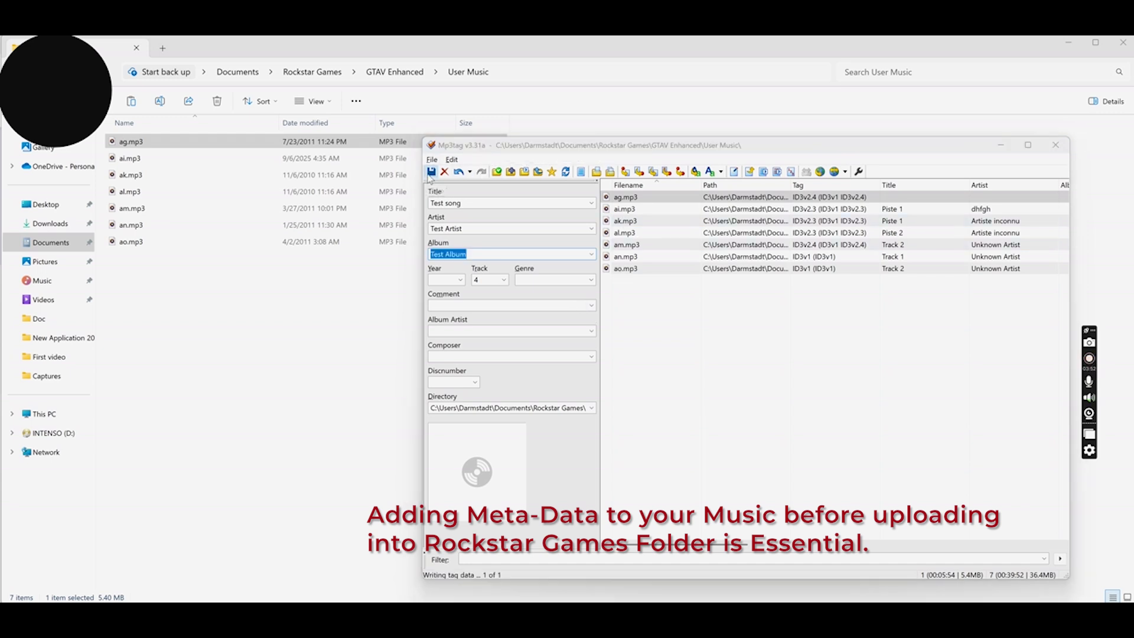
Step: Compare ai.mp3's tags, recheck ag.mp3, then return to the User Music folder
left_click(622, 210)
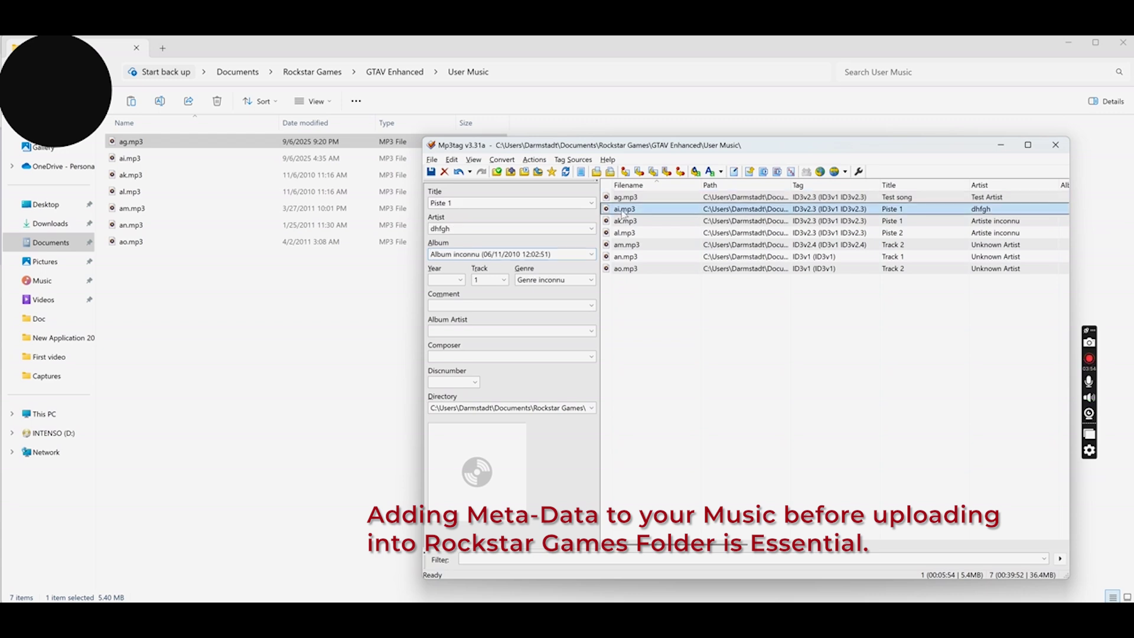
left_click(631, 198)
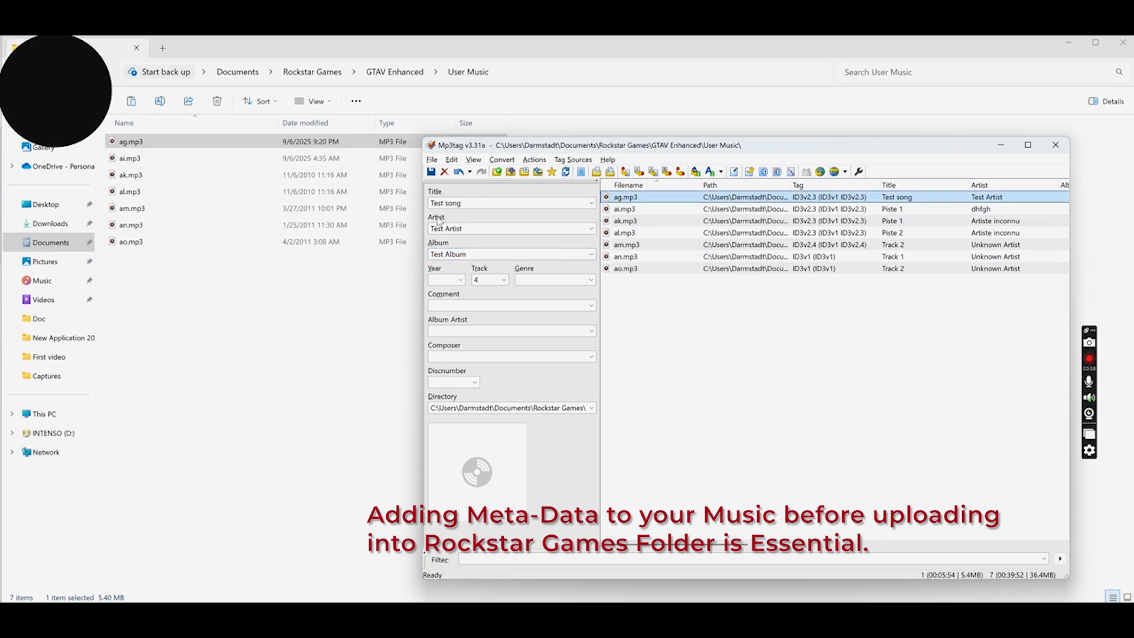
left_click(202, 265)
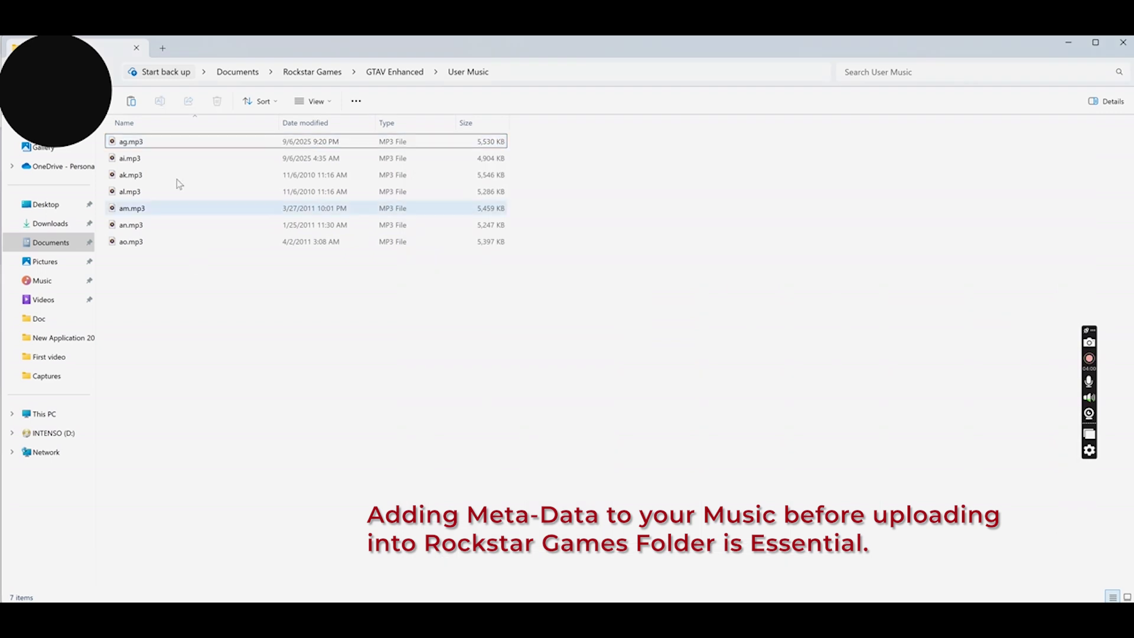
left_click(131, 146)
right_click(130, 149)
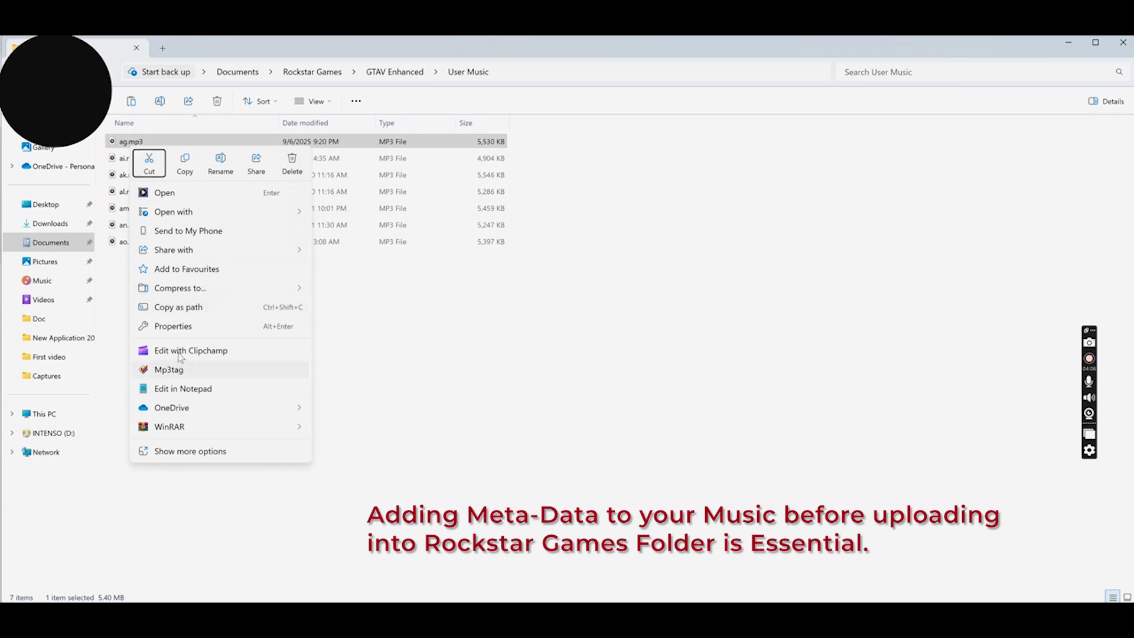
left_click(168, 327)
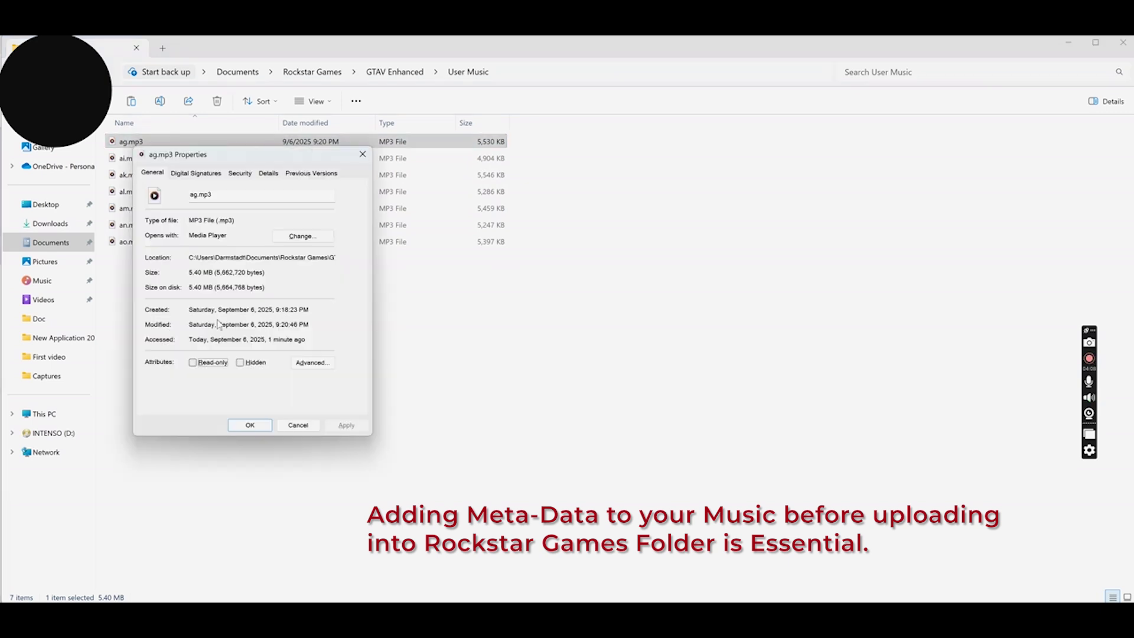
left_click(269, 178)
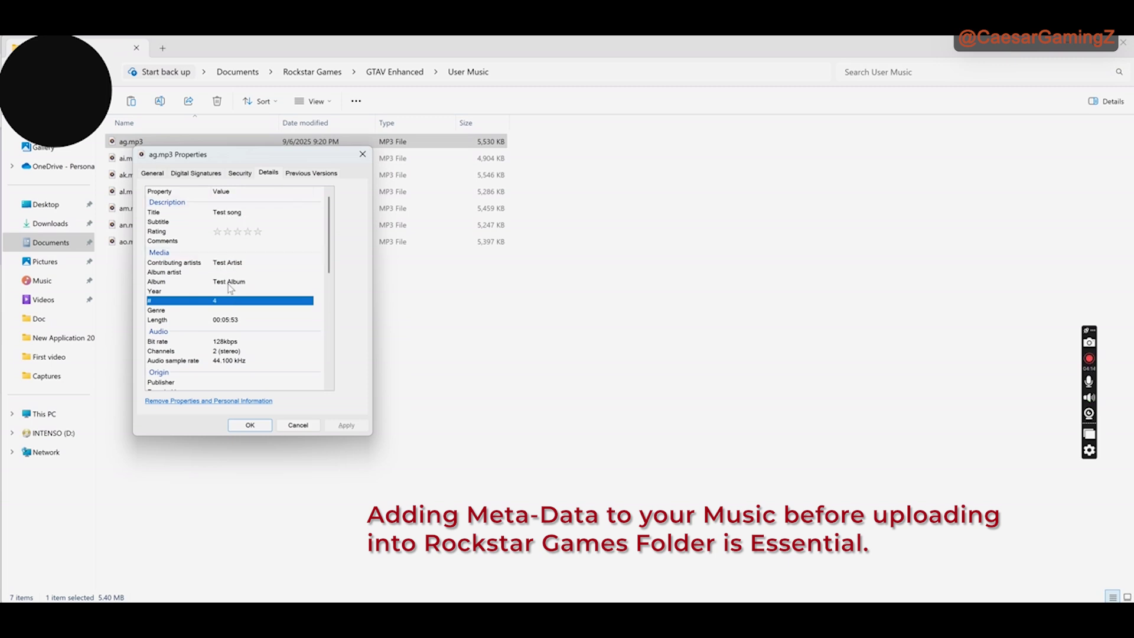
left_click(249, 425)
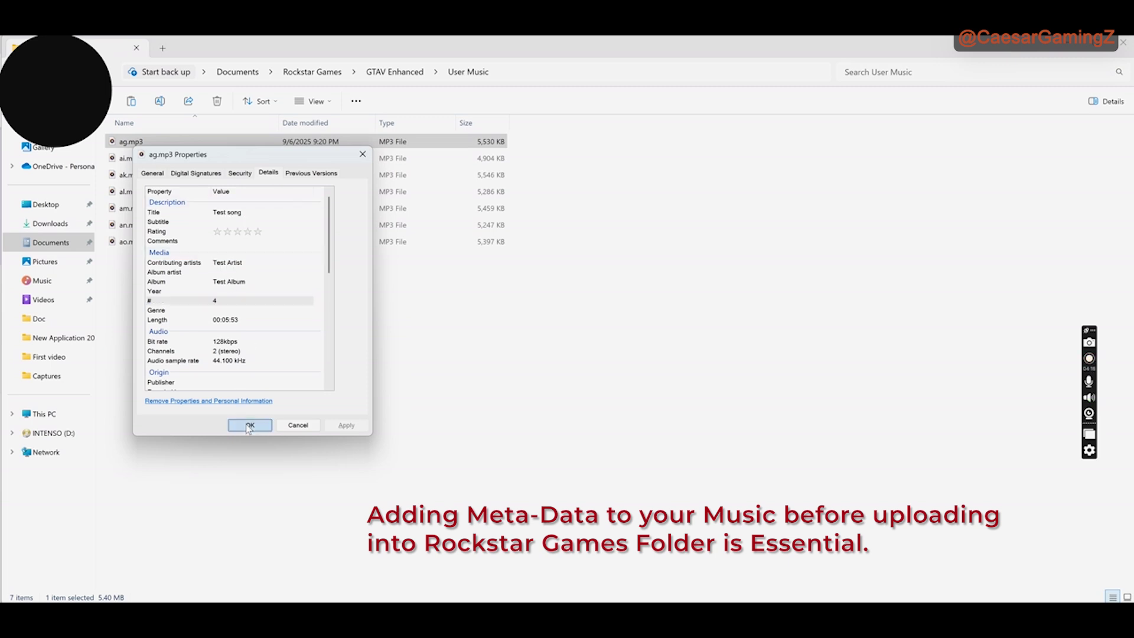